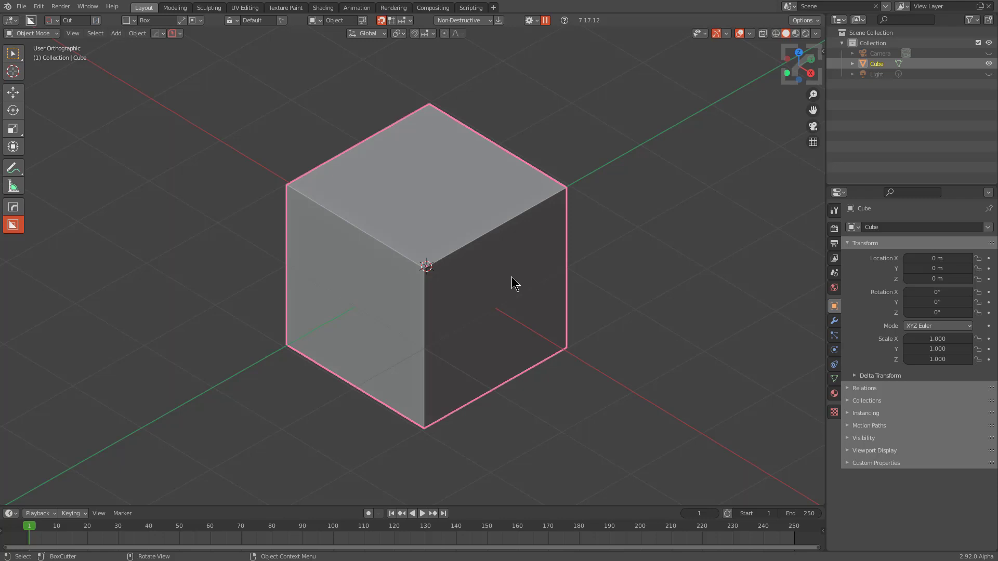
Zoom the view in on the default cube
{"action": "scroll", "coordinate": [499, 291], "scroll_direction": "up", "scroll_amount": 1}
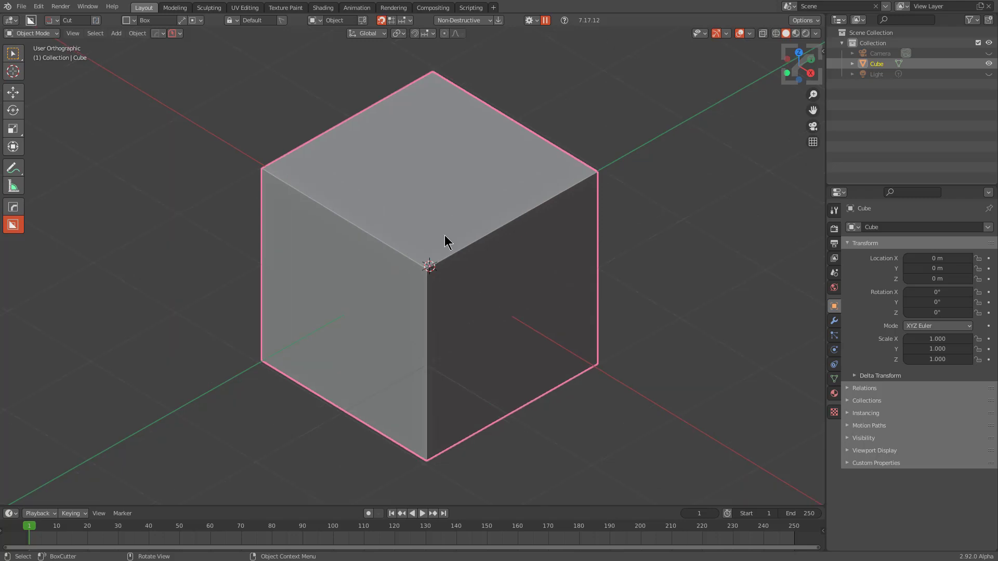
Bevel the cube's upper-left edge into a wide, many-segment rounded bevel and check it
{"action": "key", "text": "Tab"}
{"action": "left_click", "coordinate": [397, 248]}
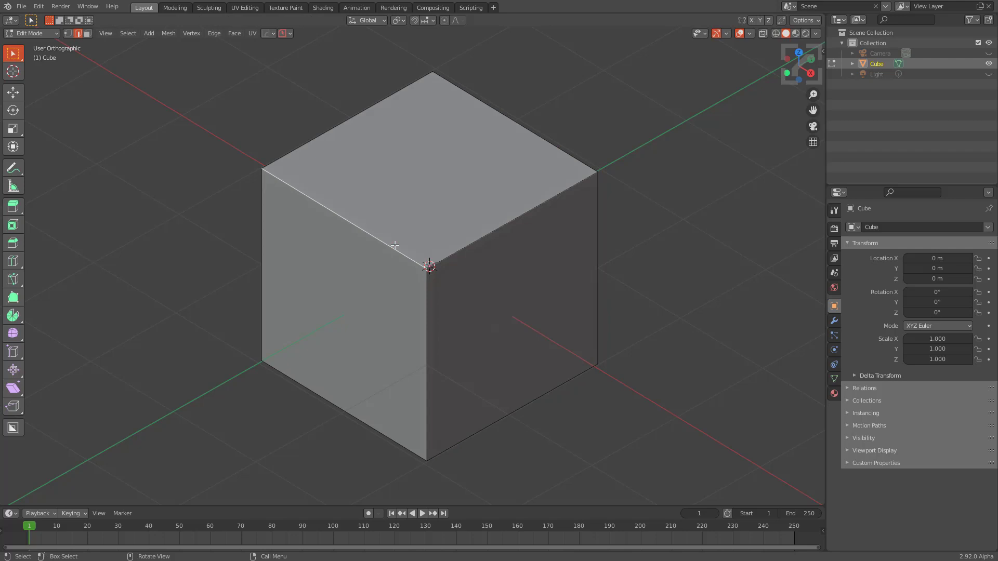
{"action": "key", "text": "ctrl+b"}
{"action": "scroll", "coordinate": [530, 335], "scroll_direction": "up", "scroll_amount": 8}
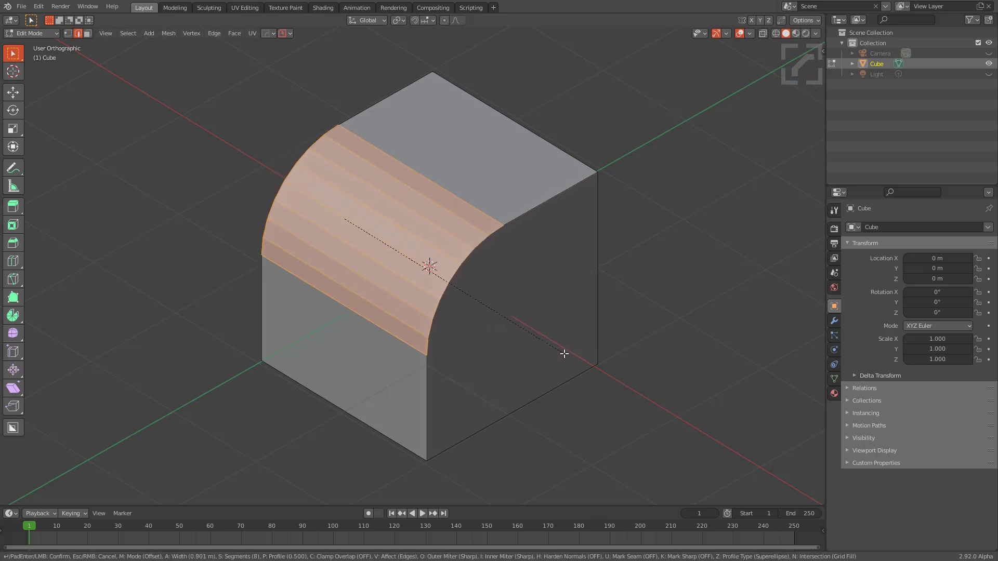
{"action": "left_click", "coordinate": [563, 352]}
{"action": "key", "text": "Tab"}
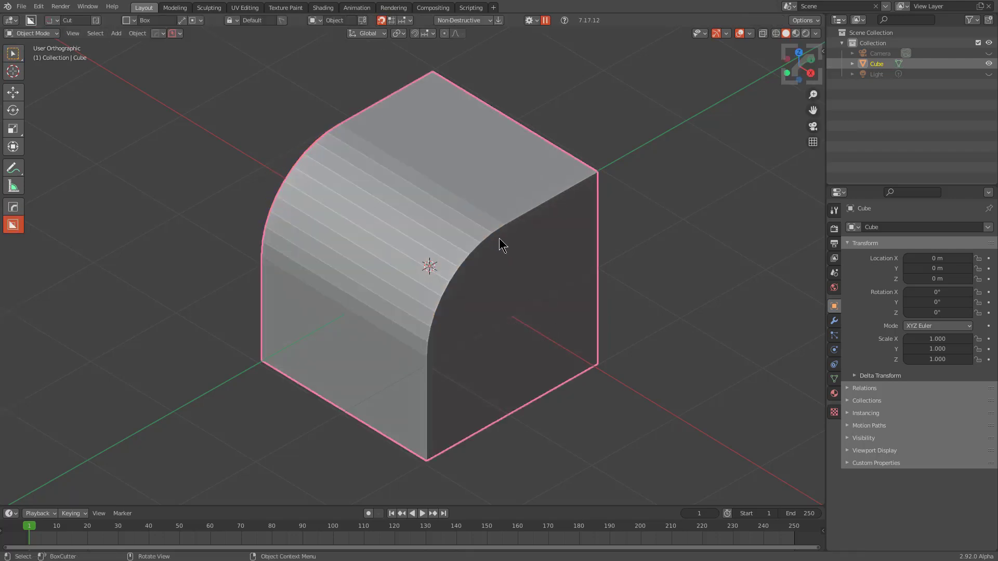
{"action": "middle_click_drag", "start_coordinate": [506, 290], "coordinate": [506, 282], "text": "shift"}
{"action": "key", "text": "Tab"}
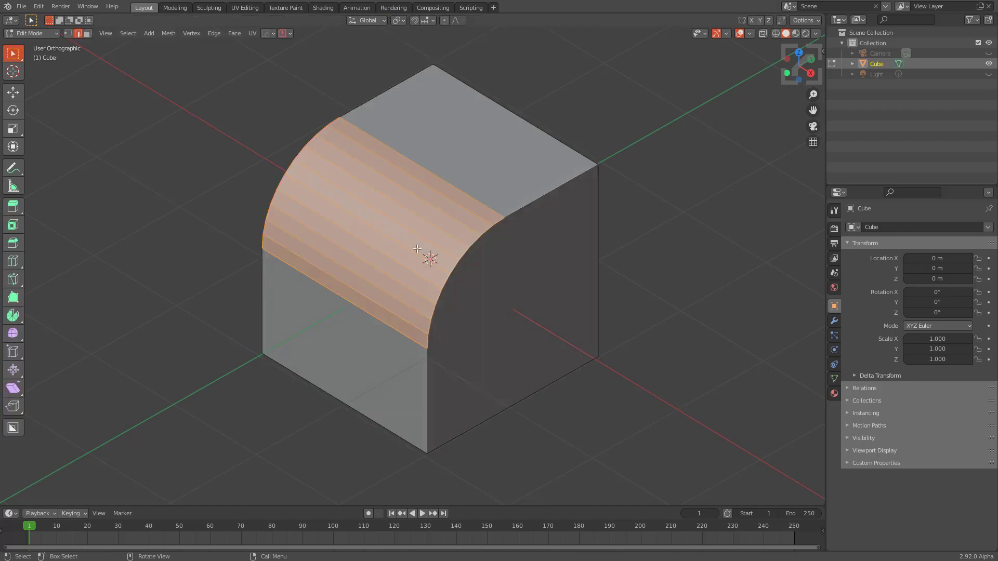
{"action": "key", "text": "Tab"}
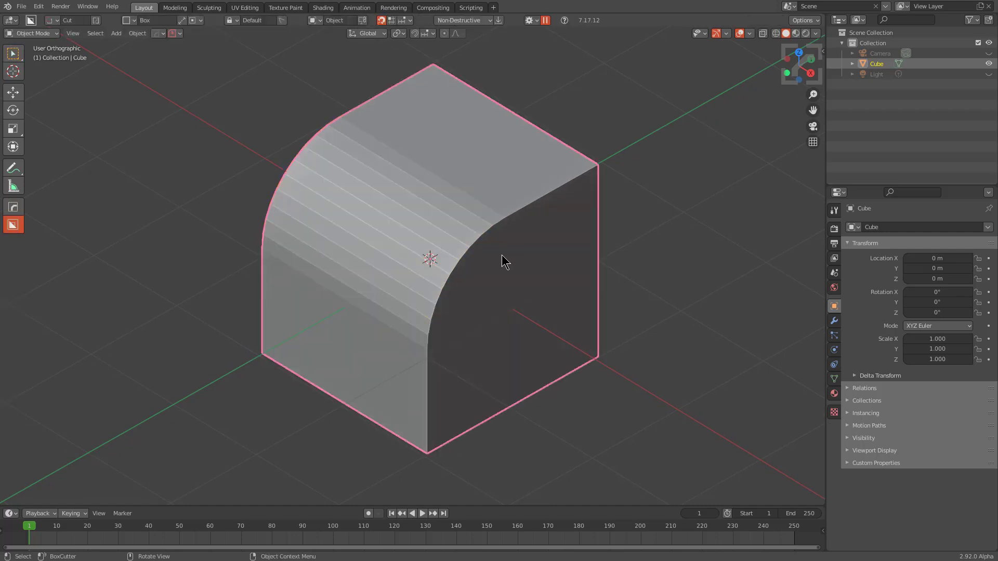
Give the cube's back top edge a smaller rounded bevel and return to Object Mode
{"action": "key", "text": "Tab"}
{"action": "left_click", "coordinate": [561, 137]}
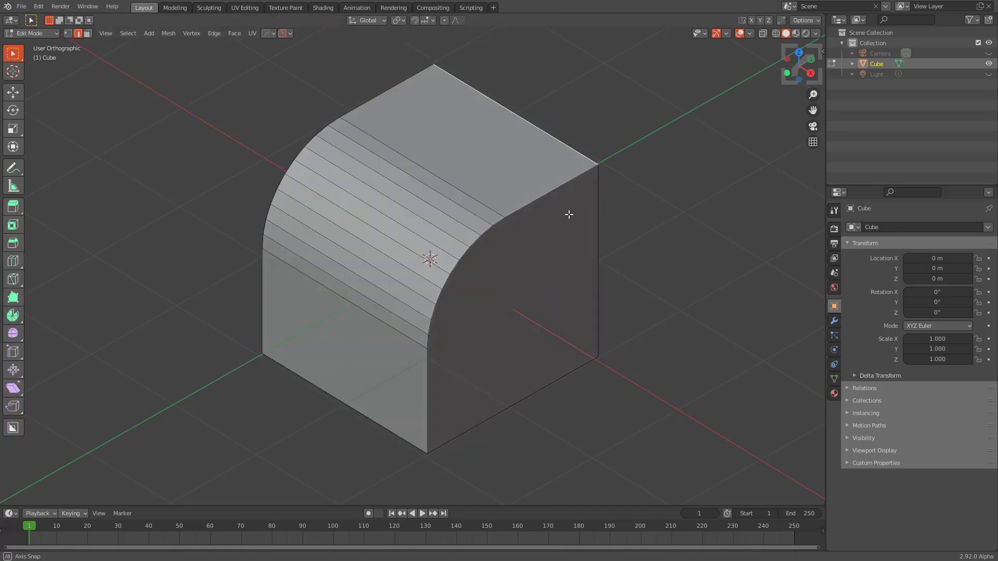
{"action": "middle_click_drag", "start_coordinate": [570, 214], "coordinate": [526, 267]}
{"action": "key", "text": "ctrl+b"}
{"action": "left_click", "coordinate": [545, 284]}
{"action": "key", "text": "Tab"}
{"action": "middle_click_drag", "start_coordinate": [368, 257], "coordinate": [497, 286]}
Turn a deep BoxCutter cut into a thin-rimmed inset, end it, and draw a small corner box
{"action": "left_click_drag", "start_coordinate": [515, 171], "coordinate": [438, 350]}
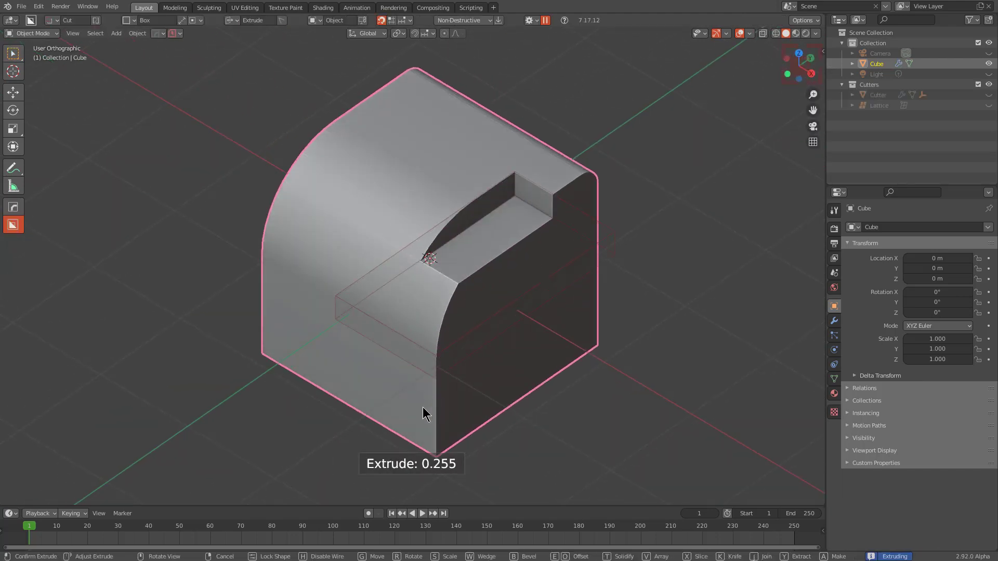
{"action": "key", "text": "i"}
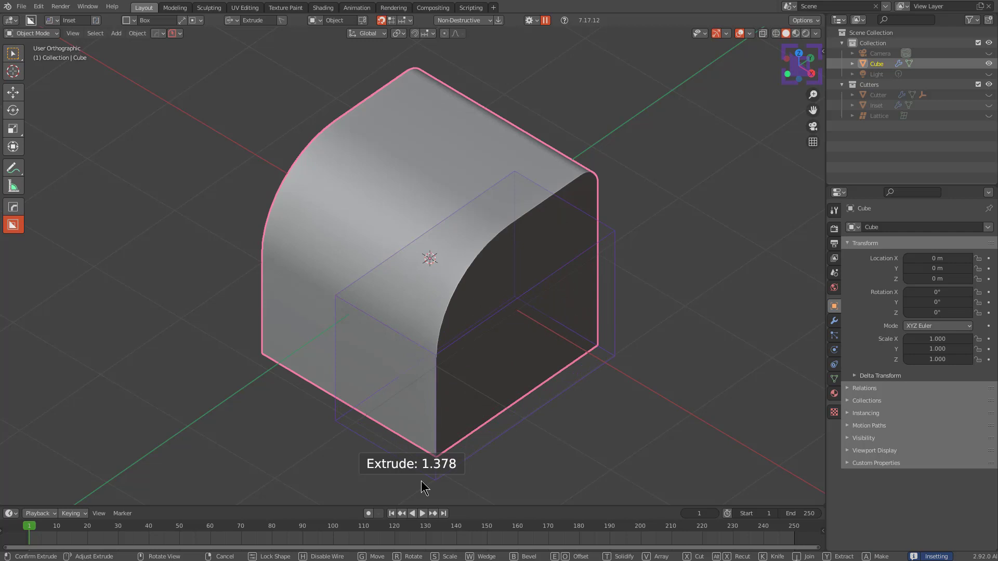
{"action": "key", "text": "t"}
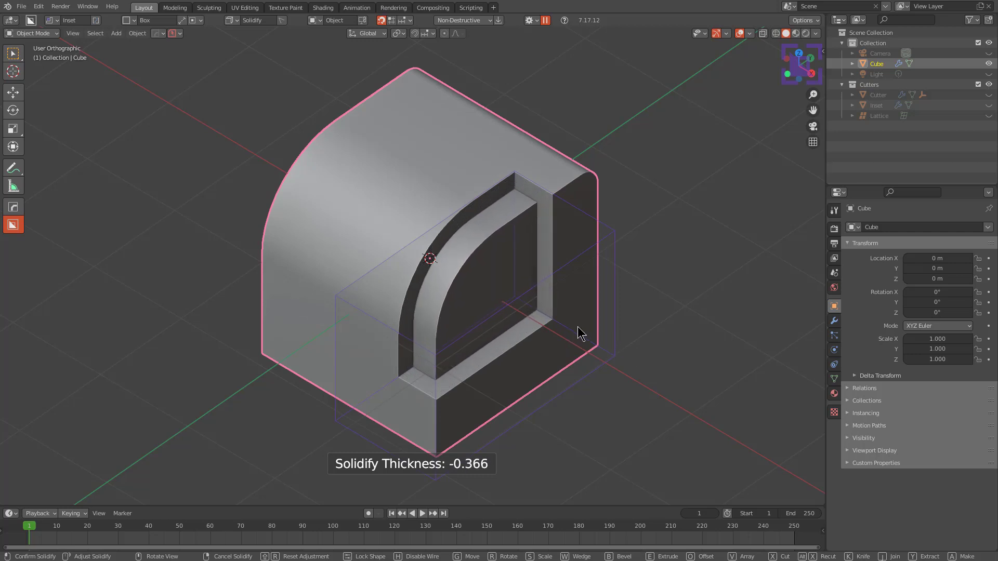
{"action": "key", "text": "Tab"}
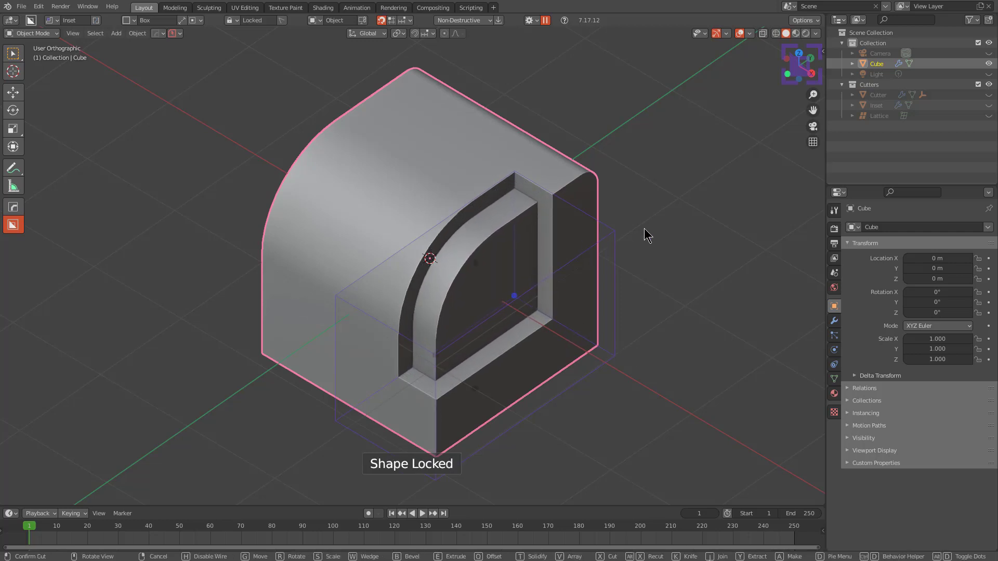
{"action": "left_click", "coordinate": [645, 235]}
{"action": "scroll", "coordinate": [412, 233], "scroll_direction": "up", "scroll_amount": 3}
{"action": "left_click_drag", "start_coordinate": [405, 219], "coordinate": [413, 234]}
Draw a new box cut from the top corner, make it a locked Inset, and set rim thickness
{"action": "scroll", "coordinate": [362, 293], "scroll_direction": "down", "scroll_amount": 4}
{"action": "scroll", "coordinate": [362, 293], "scroll_direction": "up", "scroll_amount": 3}
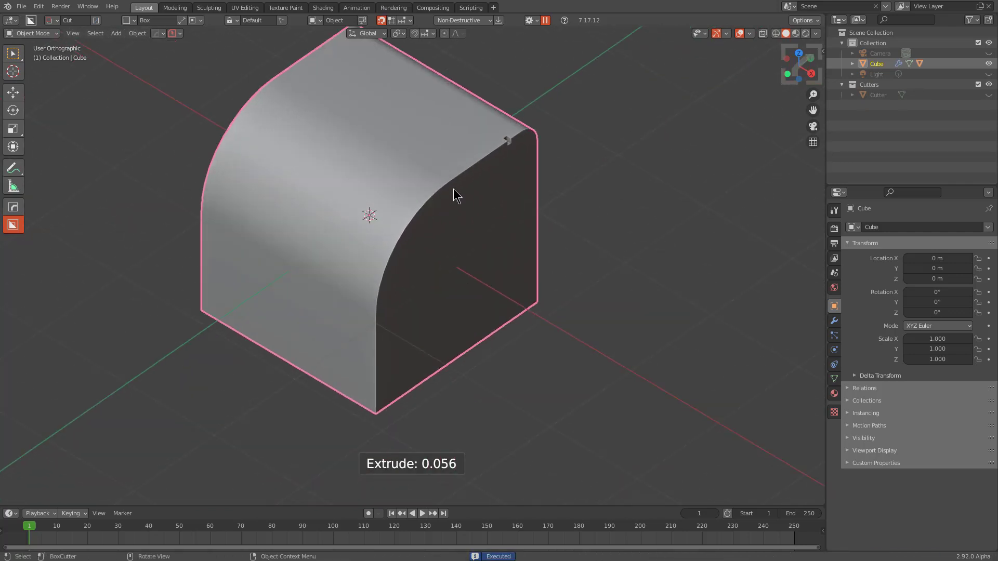
{"action": "left_click_drag", "start_coordinate": [460, 142], "coordinate": [387, 307]}
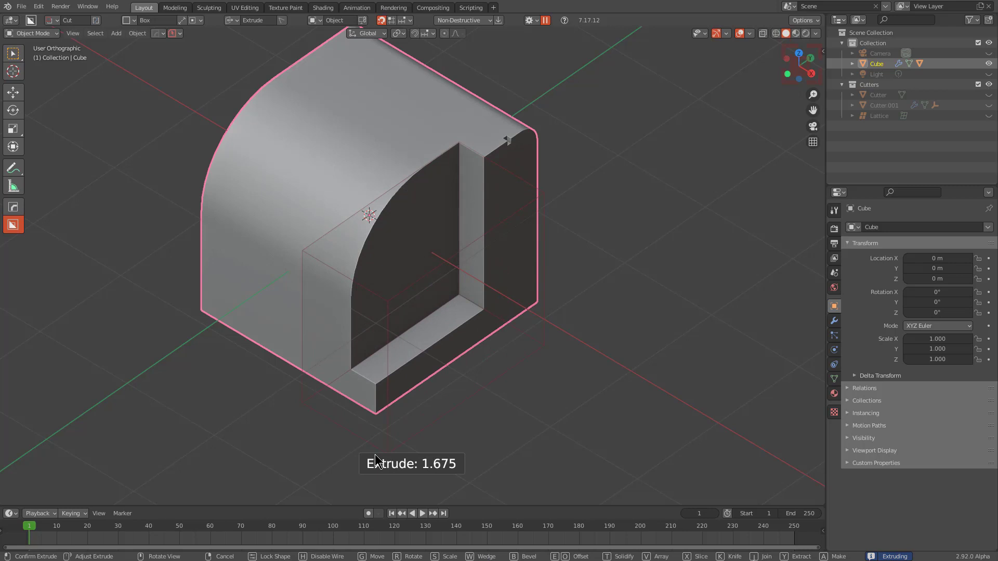
{"action": "key", "text": "i"}
{"action": "key", "text": "Tab"}
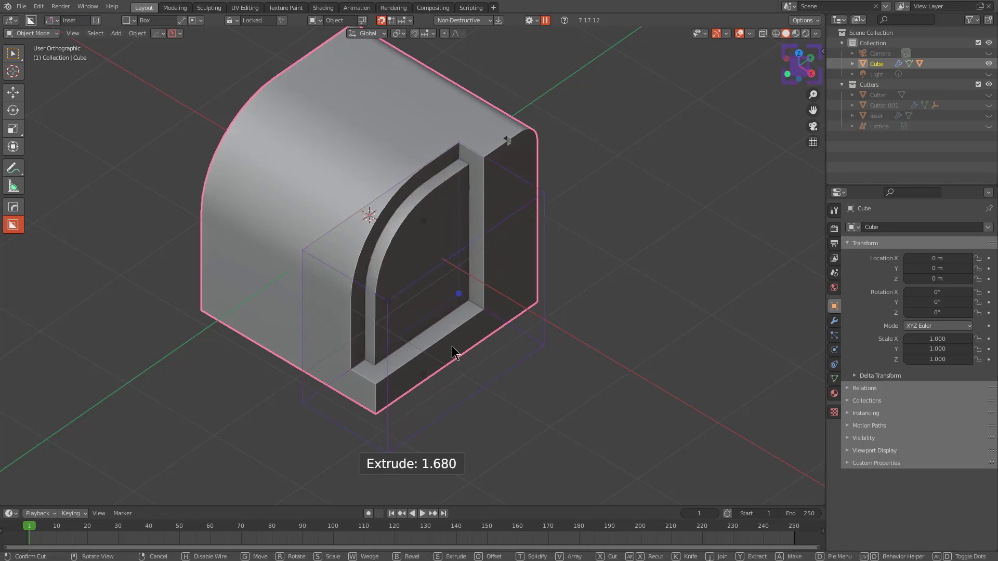
{"action": "key", "text": "t"}
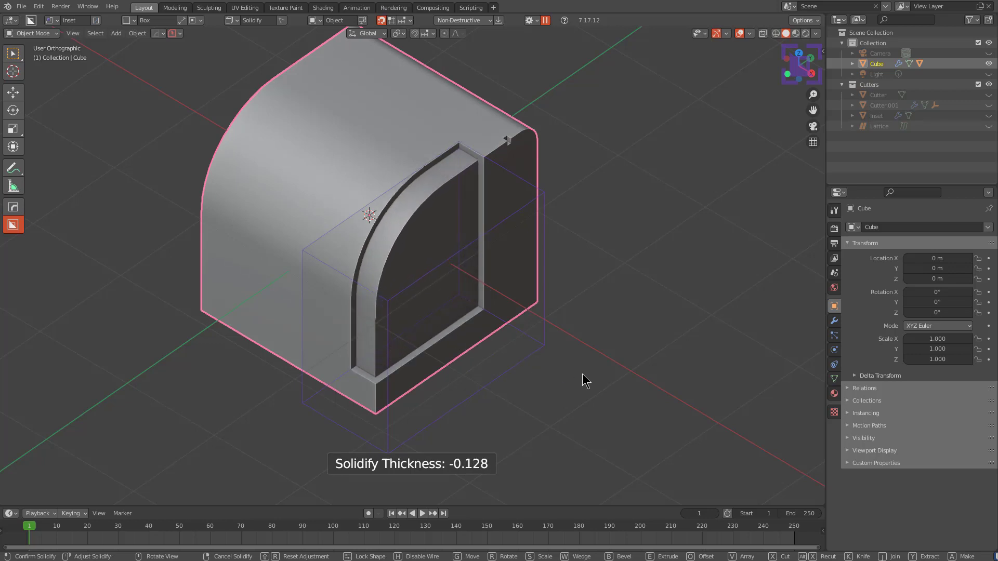
{"action": "left_click", "coordinate": [486, 339]}
Readjust the inset rim thickness and slide the cutter shape sideways into place
{"action": "middle_click_drag", "start_coordinate": [540, 335], "coordinate": [495, 315]}
{"action": "scroll", "coordinate": [448, 288], "scroll_direction": "up", "scroll_amount": 4}
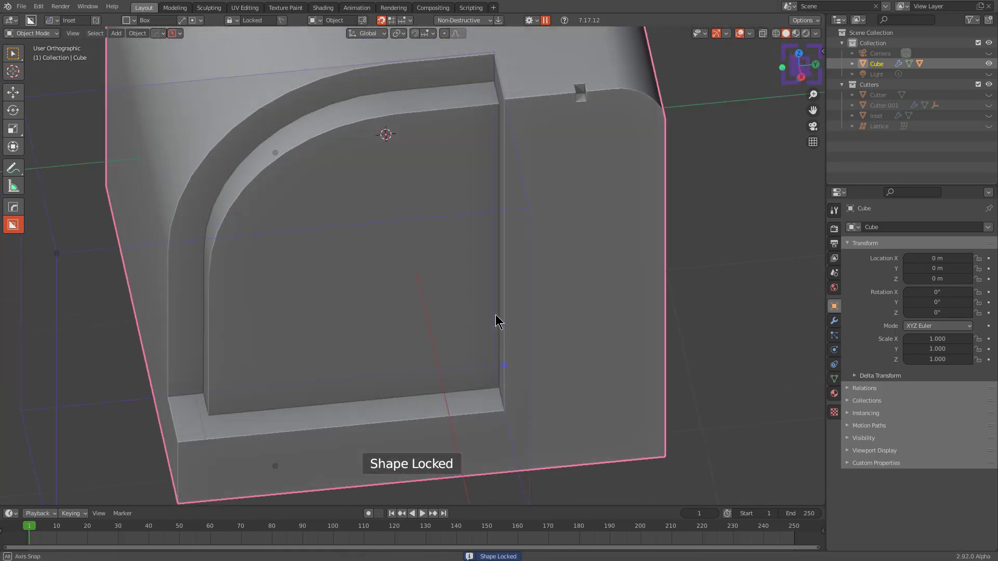
{"action": "scroll", "coordinate": [495, 321], "scroll_direction": "up", "scroll_amount": 3}
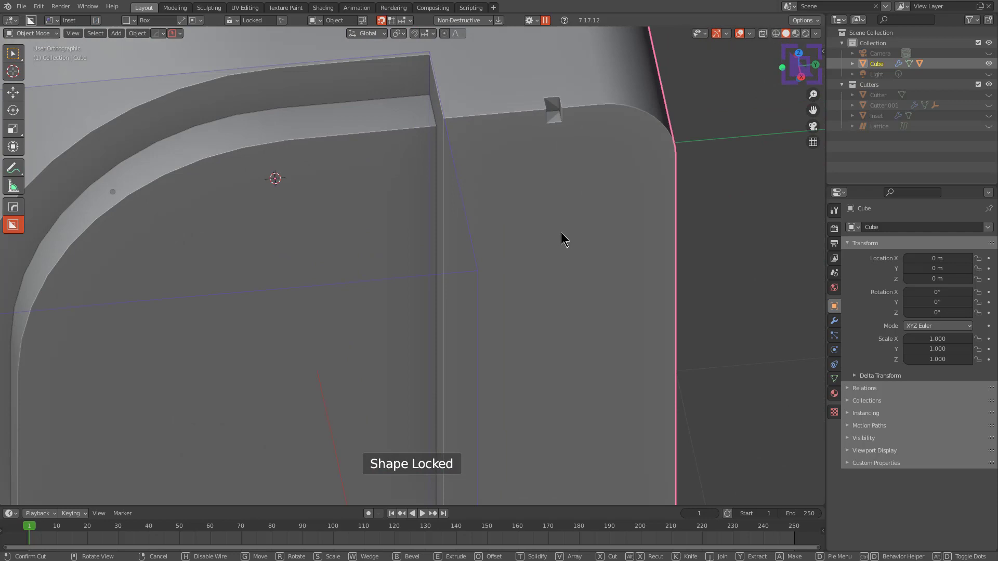
{"action": "key", "text": "t"}
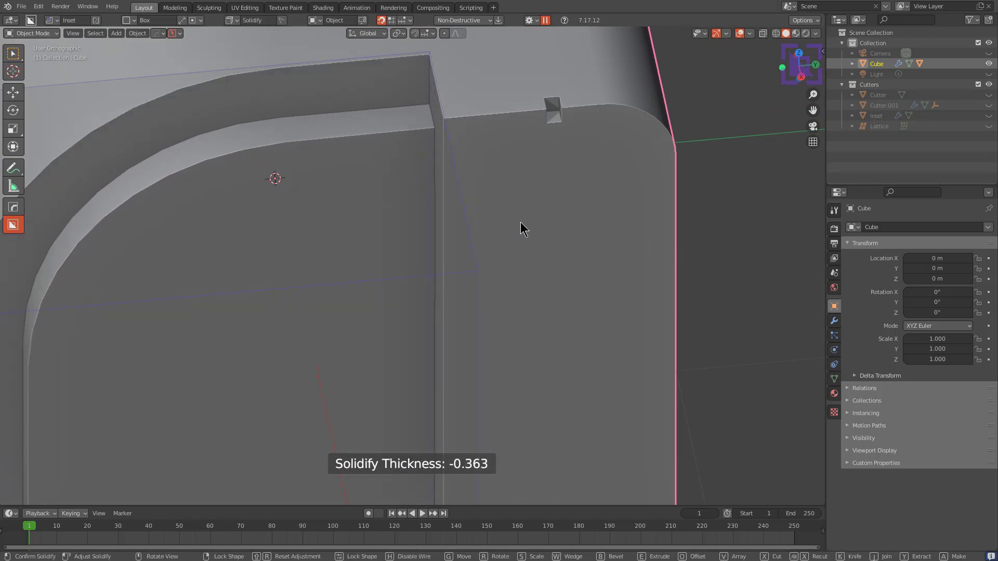
{"action": "key", "text": "g"}
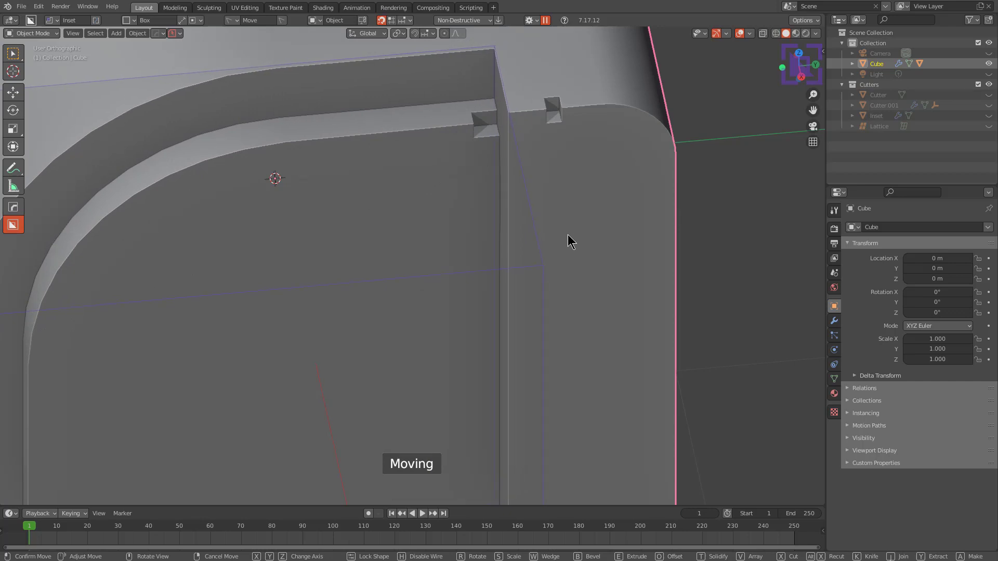
{"action": "left_click", "coordinate": [567, 235]}
{"action": "middle_click_drag", "start_coordinate": [525, 104], "coordinate": [634, 79]}
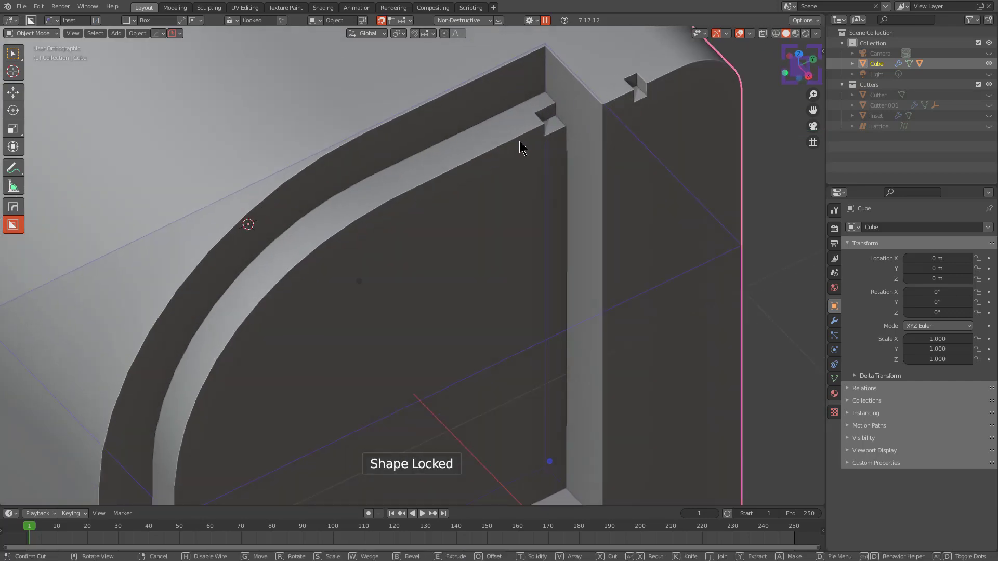
{"action": "scroll", "coordinate": [522, 148], "scroll_direction": "down", "scroll_amount": 1}
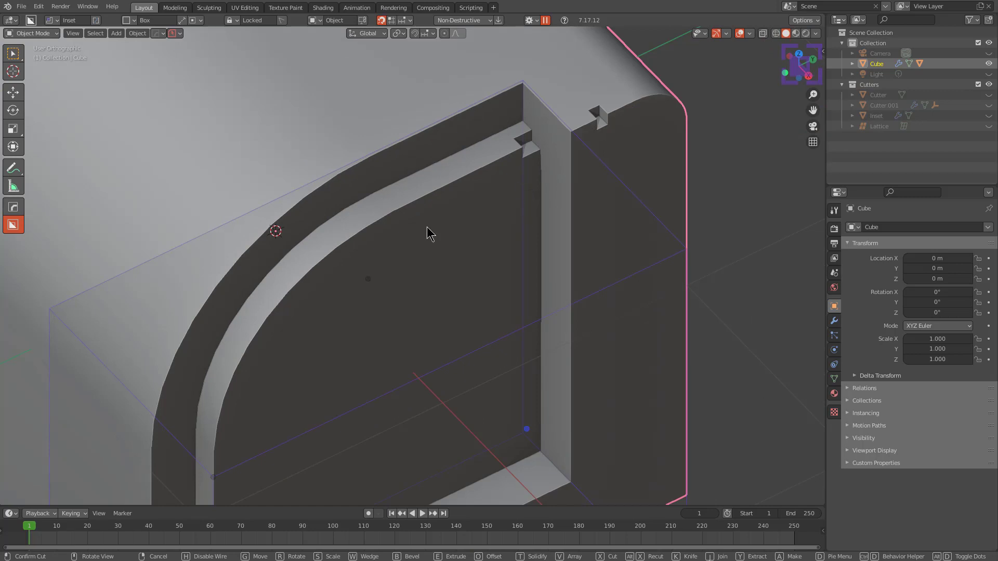
Finish the inset cut and select the Inset cutter object
{"action": "left_click", "coordinate": [456, 222], "text": "shift"}
{"action": "mouse_move", "coordinate": [586, 232]}
{"action": "middle_mouse_down"}
{"action": "mouse_move", "coordinate": [562, 235]}
{"action": "mouse_move", "coordinate": [579, 228]}
{"action": "middle_mouse_up"}
{"action": "scroll", "coordinate": [391, 249], "scroll_direction": "down", "scroll_amount": 3}
{"action": "scroll", "coordinate": [391, 248], "scroll_direction": "up", "scroll_amount": 1}
{"action": "middle_click_drag", "start_coordinate": [390, 248], "coordinate": [414, 256]}
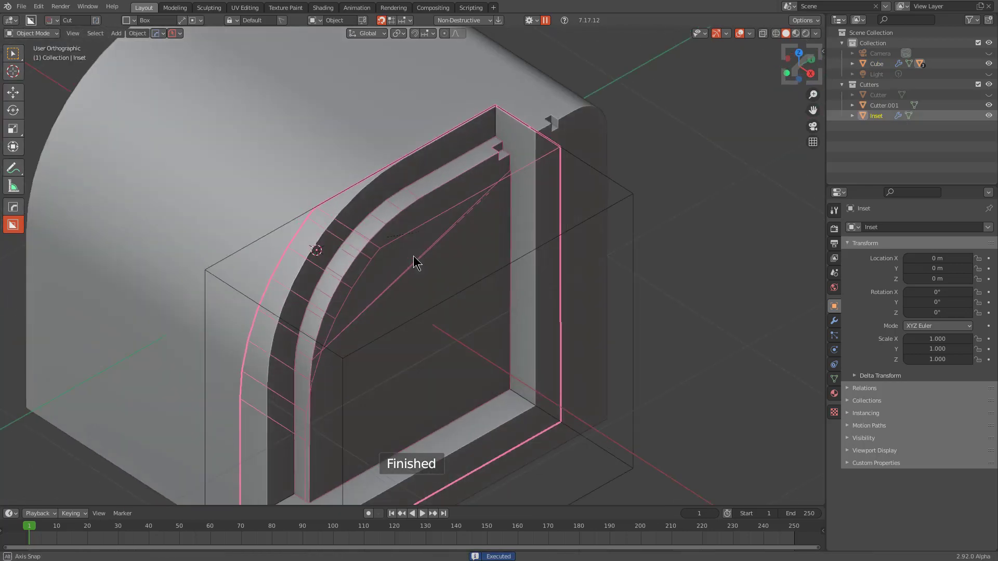
{"action": "left_click", "coordinate": [374, 249]}
{"action": "left_click", "coordinate": [379, 249]}
Step through the Inset cutter's -0.36 Solidify and Intersect Boolean (Cutter001) modifiers with Mod Scroll
{"action": "key", "text": "q"}
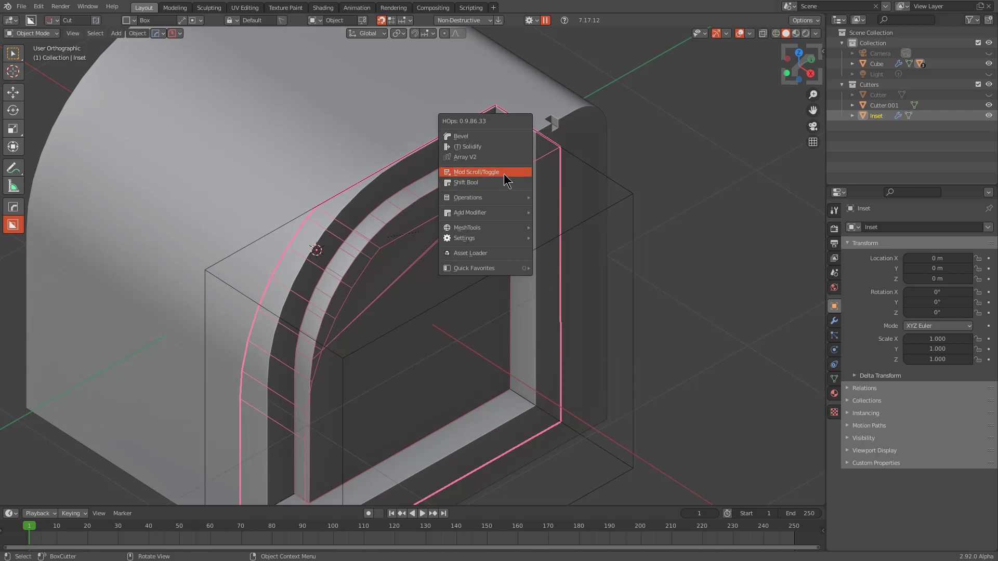
{"action": "left_click", "coordinate": [503, 183]}
{"action": "key", "text": "q"}
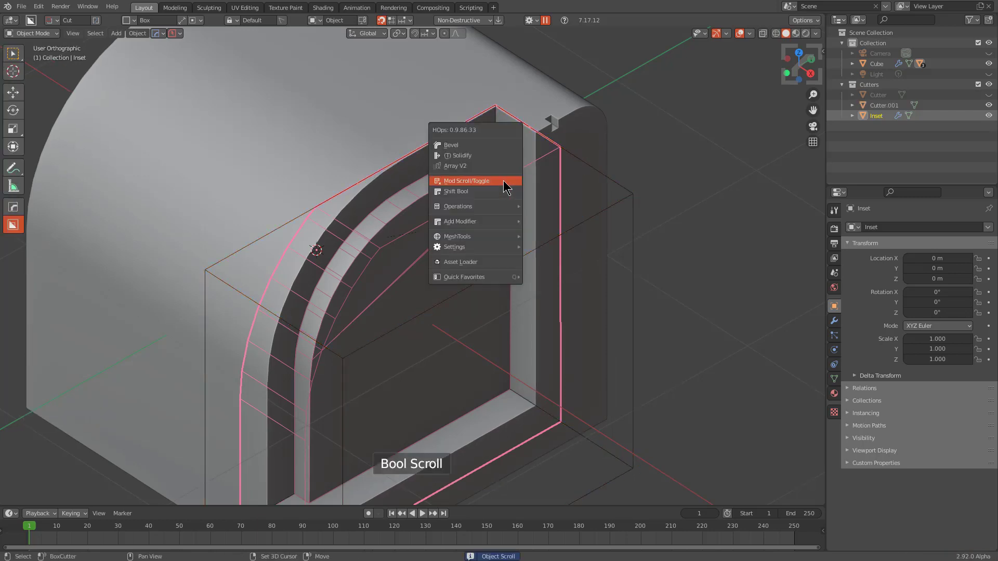
{"action": "left_click", "coordinate": [503, 181]}
{"action": "scroll", "coordinate": [503, 180], "scroll_direction": "up", "scroll_amount": 2}
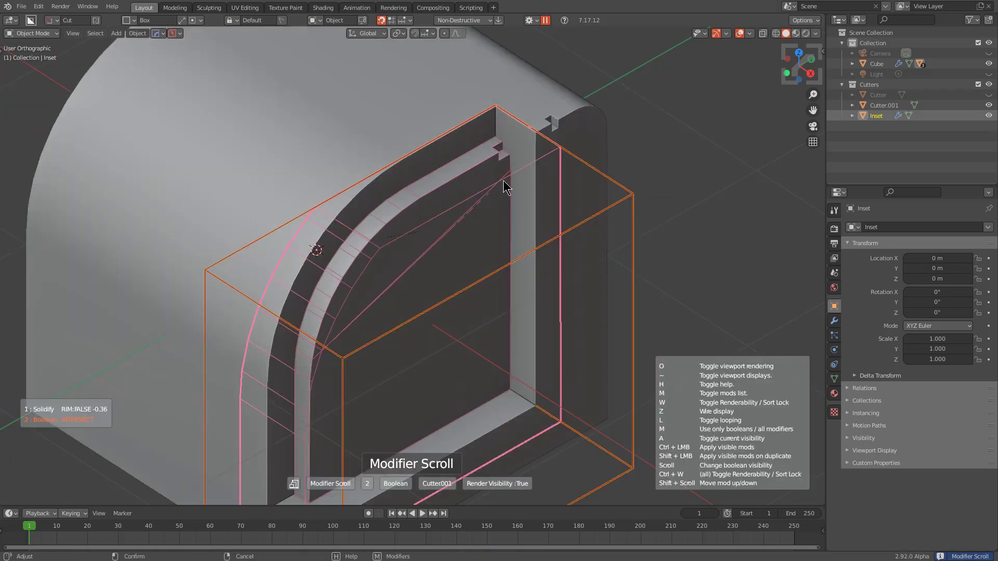
{"action": "scroll", "coordinate": [503, 179], "scroll_direction": "down", "scroll_amount": 2}
{"action": "middle_click_drag", "start_coordinate": [413, 368], "coordinate": [374, 358]}
{"action": "scroll", "coordinate": [426, 322], "scroll_direction": "down", "scroll_amount": 2}
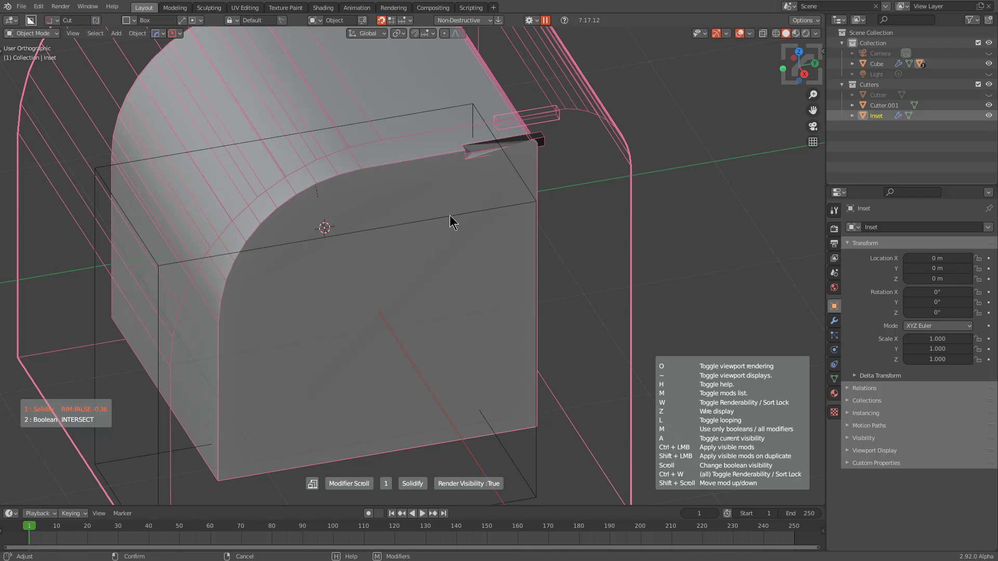
{"action": "scroll", "coordinate": [450, 223], "scroll_direction": "down", "scroll_amount": 1}
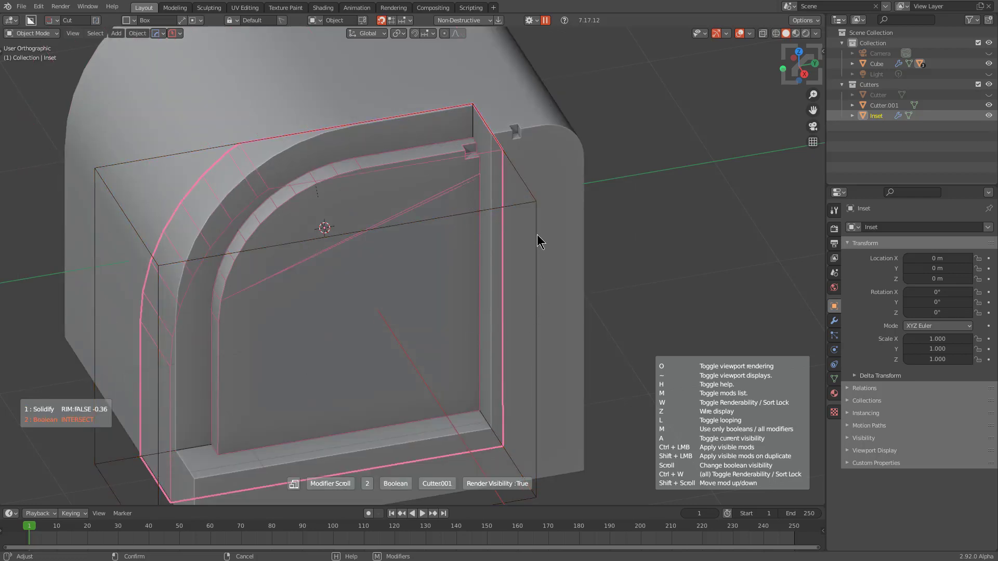
{"action": "scroll", "coordinate": [497, 176], "scroll_direction": "up", "scroll_amount": 3}
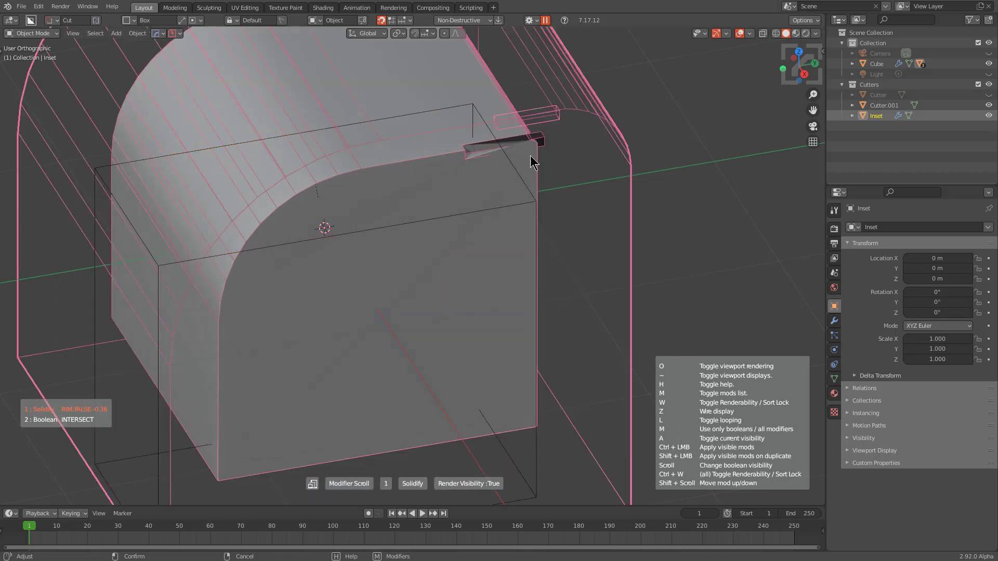
{"action": "scroll", "coordinate": [521, 153], "scroll_direction": "down", "scroll_amount": 3}
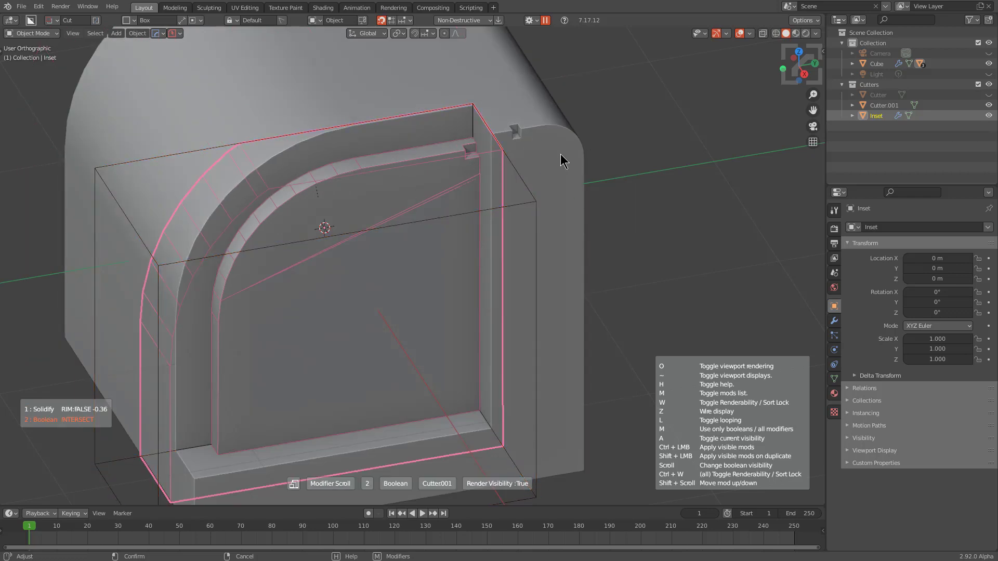
{"action": "left_click", "coordinate": [426, 153]}
Delete the Cutter.001 and Inset cutter objects
{"action": "middle_click_drag", "start_coordinate": [484, 175], "coordinate": [537, 194]}
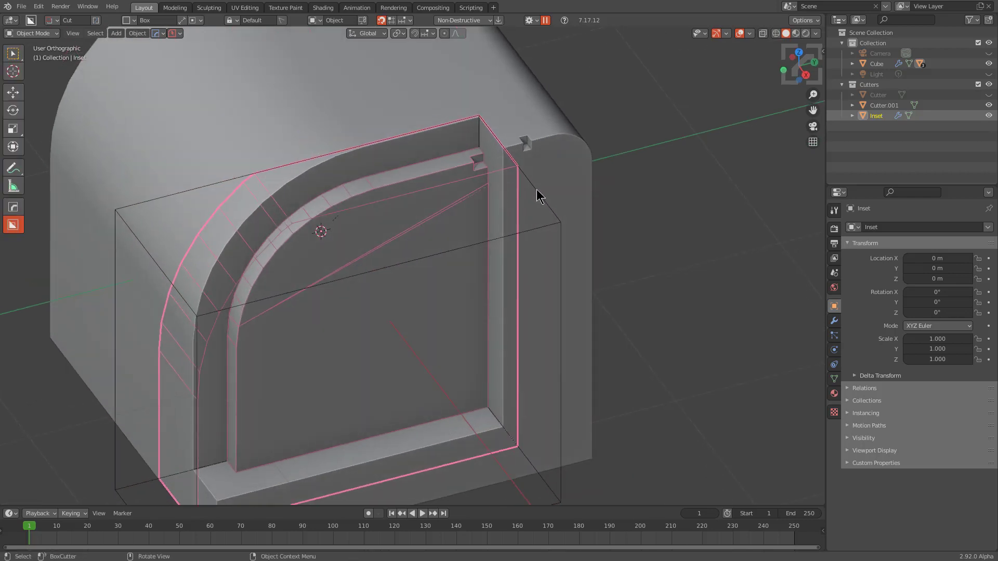
{"action": "left_click", "coordinate": [559, 224]}
{"action": "key", "text": "x"}
{"action": "left_click", "coordinate": [559, 228]}
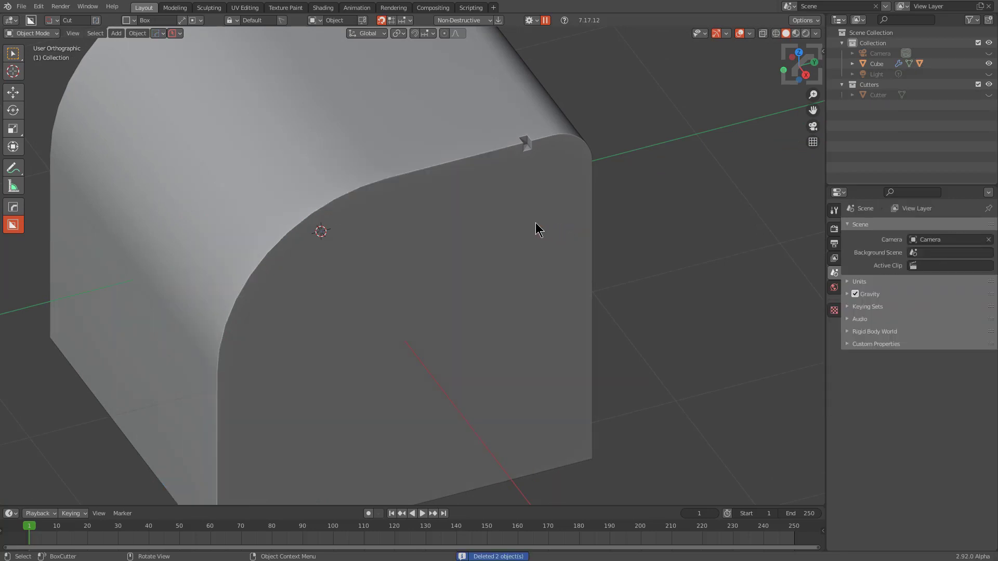
Find the last cutter with Hard Ops Bool Scroll, delete it, and reselect the Cube
{"action": "left_click", "coordinate": [518, 183]}
{"action": "key", "text": "q"}
{"action": "left_click", "coordinate": [545, 158]}
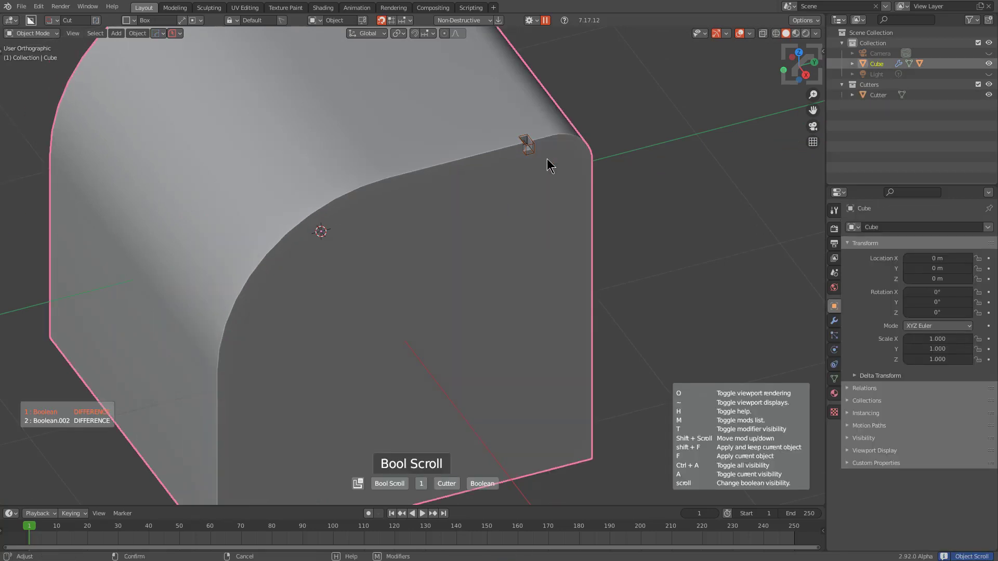
{"action": "left_click", "coordinate": [528, 147]}
{"action": "key", "text": "x"}
{"action": "left_click", "coordinate": [535, 151]}
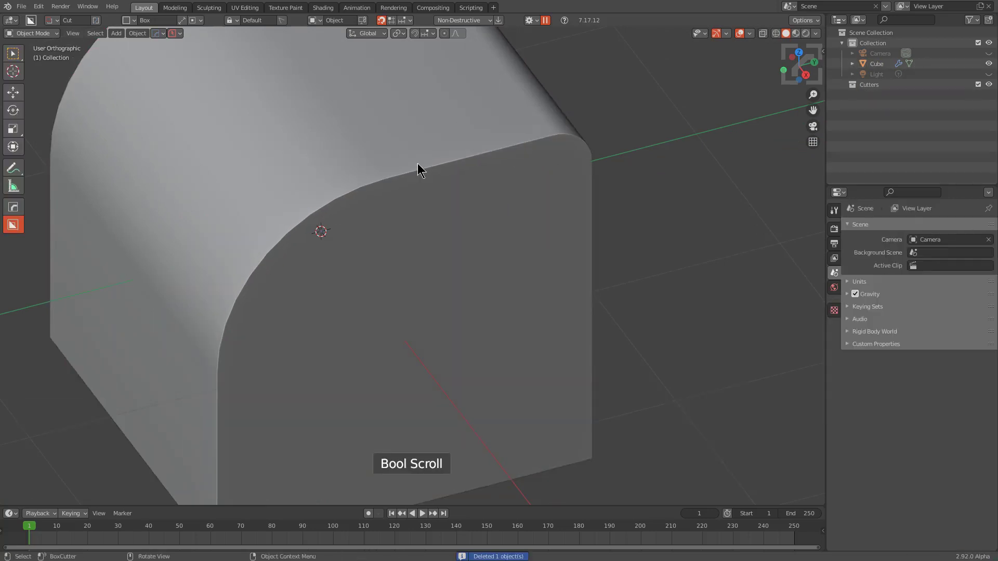
{"action": "left_click", "coordinate": [419, 167]}
{"action": "scroll", "coordinate": [403, 188], "scroll_direction": "down", "scroll_amount": 1}
{"action": "middle_click_drag", "start_coordinate": [365, 232], "coordinate": [380, 235]}
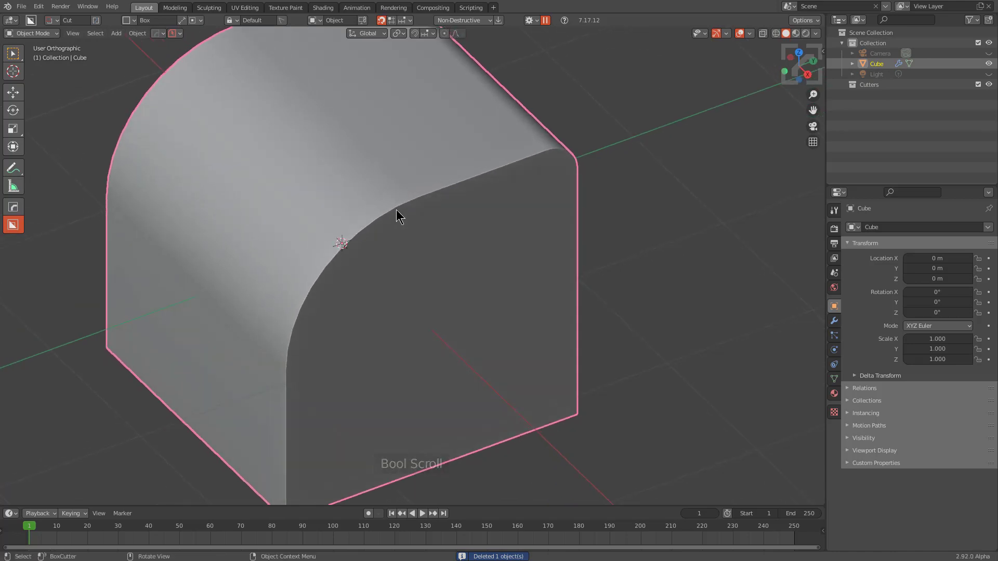
Add centred Ctrl+R loop cuts across the cube's broad rounded bevel, then return to Object Mode
{"action": "middle_click_drag", "start_coordinate": [416, 174], "coordinate": [490, 205]}
{"action": "key", "text": "Tab"}
{"action": "key", "text": "ctrl+r"}
{"action": "scroll", "coordinate": [428, 185], "scroll_direction": "up", "scroll_amount": 10}
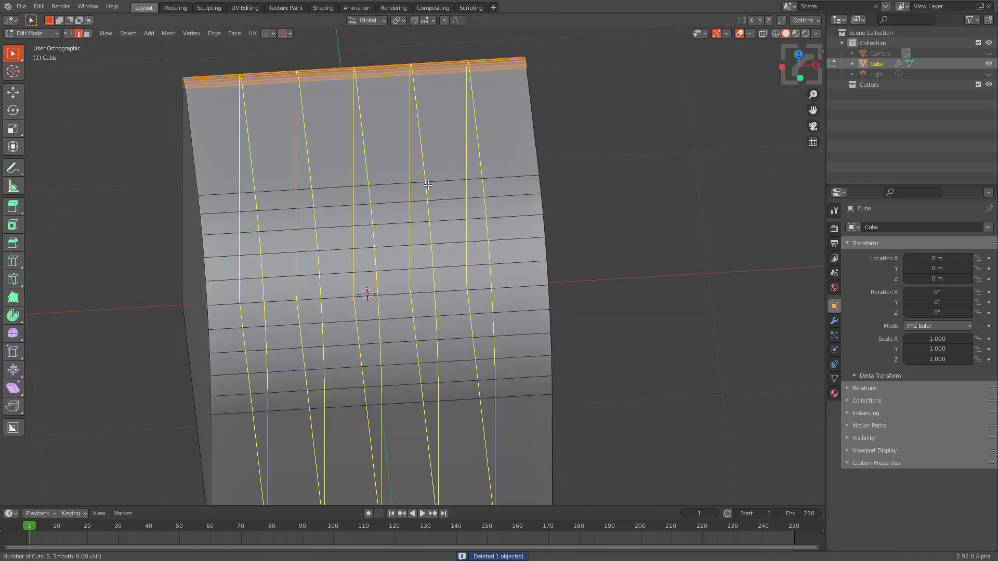
{"action": "scroll", "coordinate": [427, 185], "scroll_direction": "up", "scroll_amount": 4}
{"action": "left_click", "coordinate": [428, 185]}
{"action": "right_click", "coordinate": [427, 185]}
{"action": "middle_click_drag", "start_coordinate": [541, 262], "coordinate": [414, 289]}
{"action": "key", "text": "Tab"}
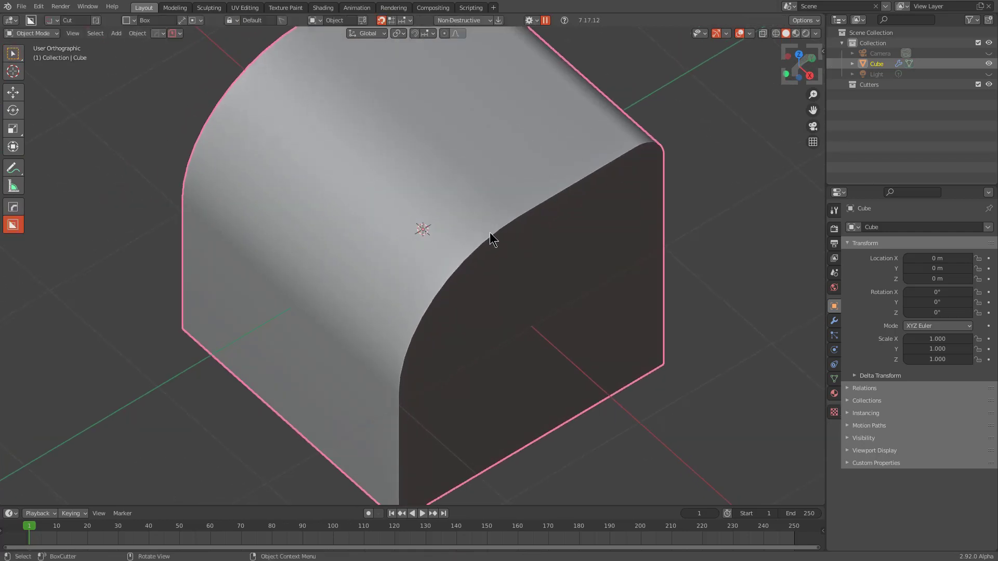
{"action": "middle_click_drag", "start_coordinate": [490, 232], "coordinate": [478, 182]}
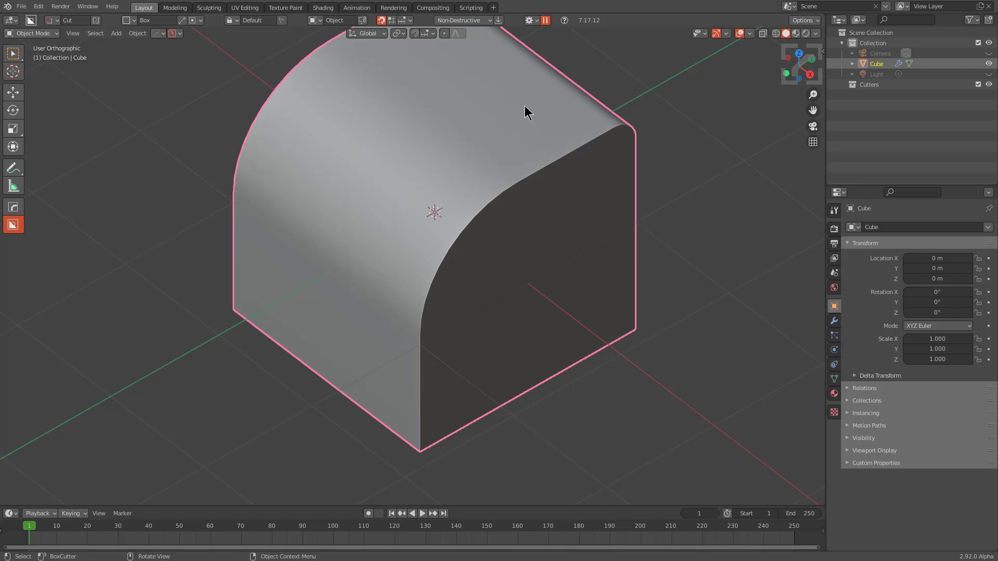
Box-cut the top corner at extrude 1.743, bevel its edges to 0.185, and switch to Inset
{"action": "mouse_move", "coordinate": [525, 107]}
{"action": "left_mouse_down"}
{"action": "mouse_move", "coordinate": [396, 334]}
{"action": "mouse_move", "coordinate": [392, 363]}
{"action": "left_mouse_up"}
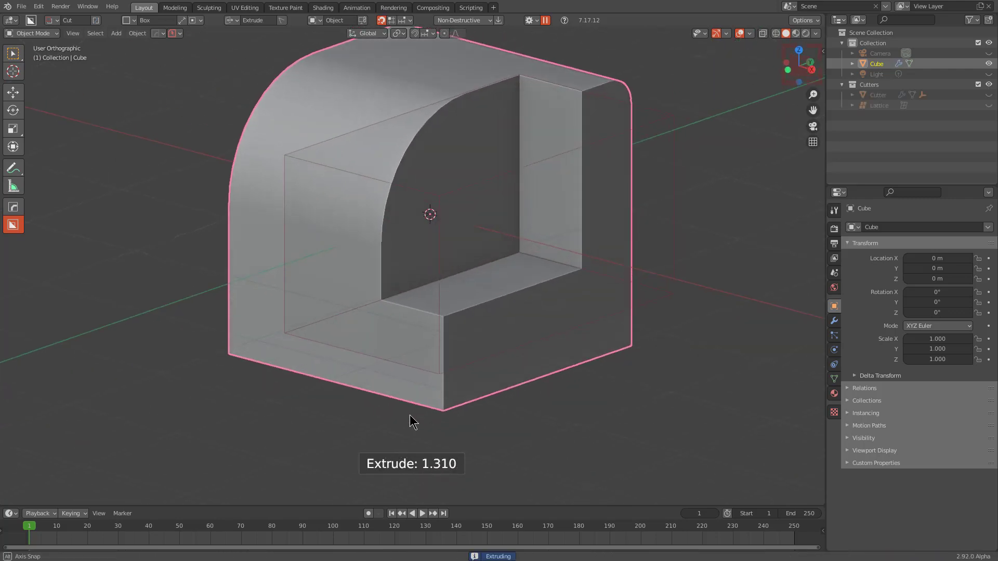
{"action": "key", "text": "Tab"}
{"action": "middle_click_drag", "start_coordinate": [488, 338], "coordinate": [525, 305]}
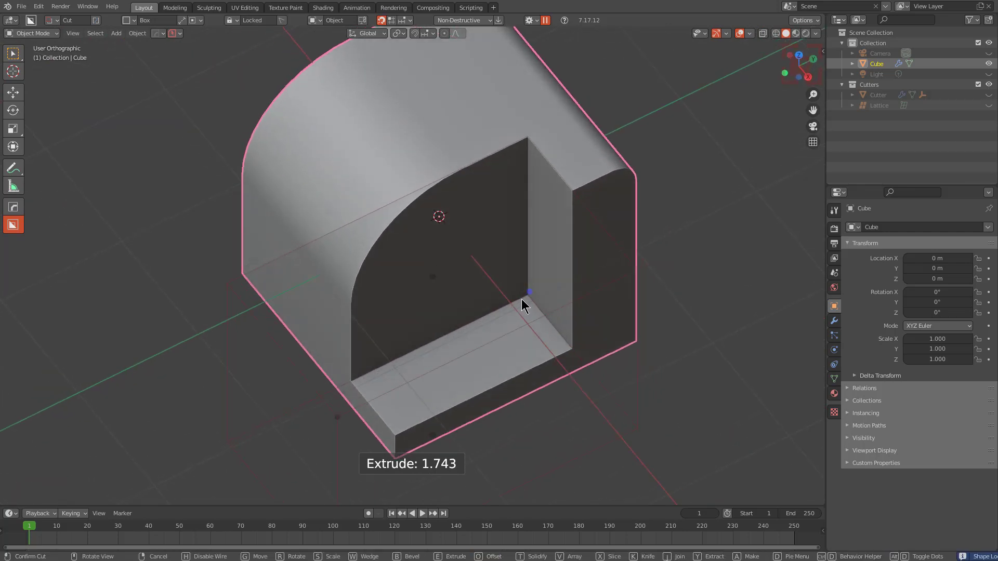
{"action": "key", "text": "b"}
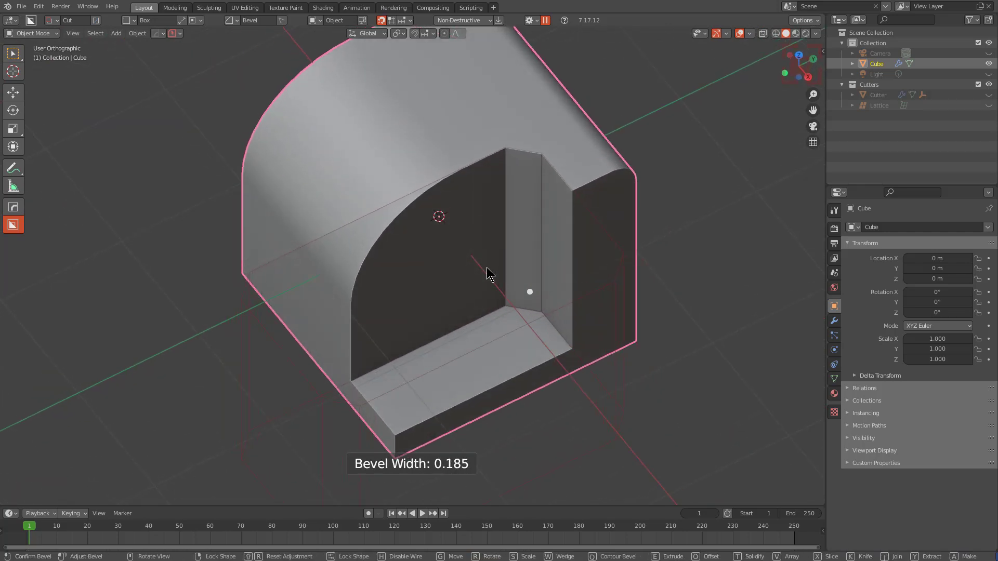
{"action": "key", "text": "Tab"}
{"action": "key", "text": "i"}
{"action": "middle_click_drag", "start_coordinate": [534, 351], "coordinate": [538, 314]}
Set the notch inset's Solidify thickness to about -0.38 and lock it
{"action": "scroll", "coordinate": [535, 314], "scroll_direction": "up", "scroll_amount": 4}
{"action": "middle_click_drag", "start_coordinate": [556, 244], "coordinate": [537, 196]}
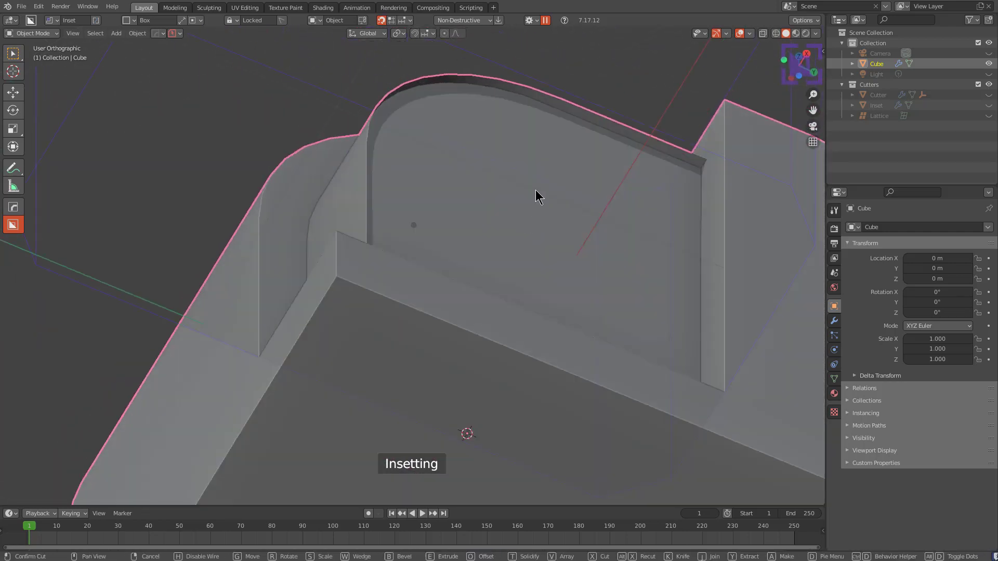
{"action": "middle_click_drag", "start_coordinate": [557, 122], "coordinate": [539, 200], "text": "shift"}
{"action": "scroll", "coordinate": [539, 200], "scroll_direction": "up", "scroll_amount": 2}
{"action": "middle_click_drag", "start_coordinate": [478, 249], "coordinate": [558, 258]}
{"action": "key", "text": "t"}
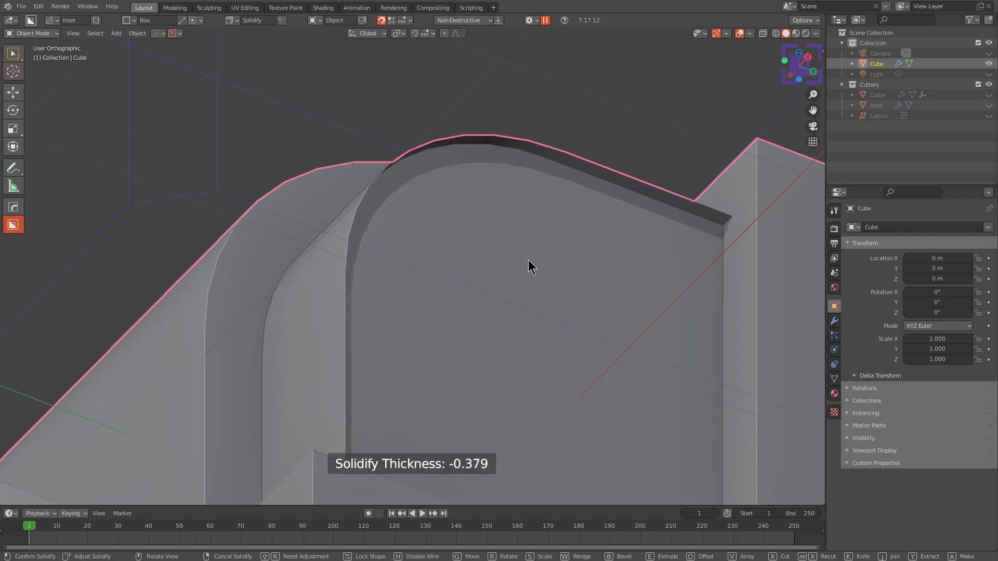
{"action": "key", "text": "Tab"}
Confirm the inset cut and select the Inset cutter object
{"action": "middle_click_drag", "start_coordinate": [634, 191], "coordinate": [612, 221]}
{"action": "scroll", "coordinate": [612, 221], "scroll_direction": "down", "scroll_amount": 4}
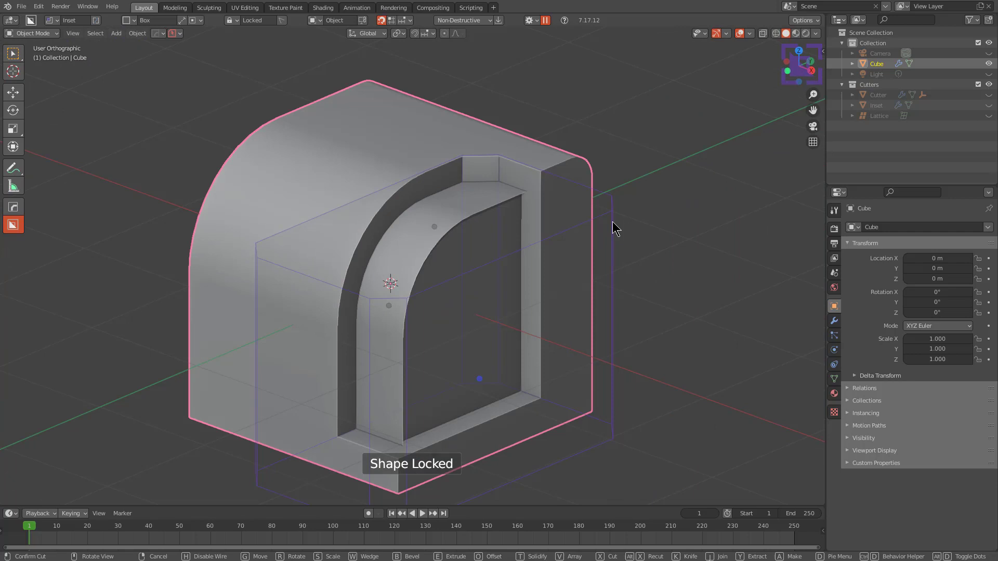
{"action": "left_click", "coordinate": [547, 276]}
{"action": "middle_click_drag", "start_coordinate": [548, 276], "coordinate": [434, 246]}
{"action": "scroll", "coordinate": [457, 280], "scroll_direction": "up", "scroll_amount": 3}
{"action": "left_click", "coordinate": [279, 151]}
{"action": "left_click", "coordinate": [280, 152]}
{"action": "scroll", "coordinate": [364, 186], "scroll_direction": "up", "scroll_amount": 5}
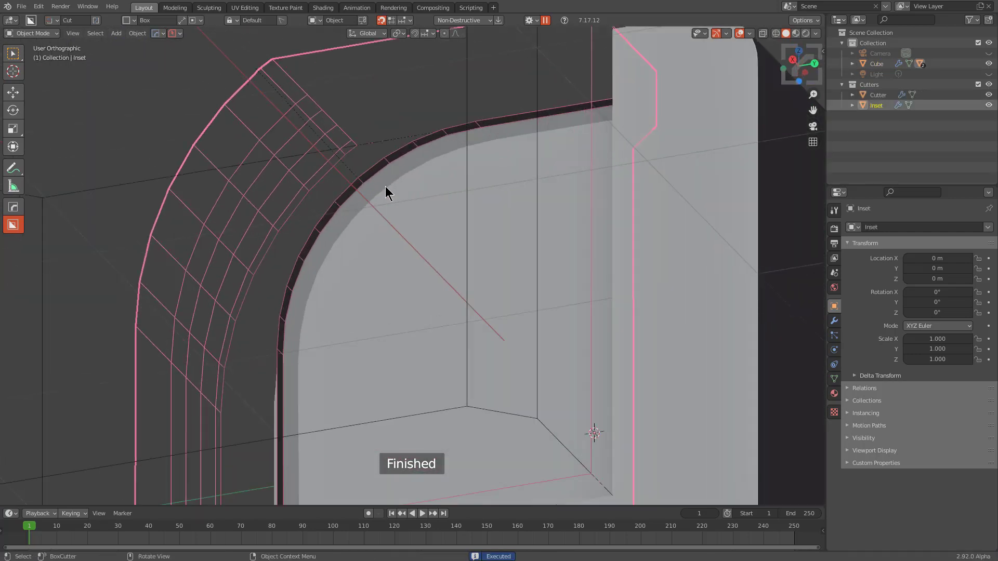
Retune the Inset cutter's Hard Ops Solidify to -0.370, keeping Extrude rather than Non_manifold mode
{"action": "key", "text": "q"}
{"action": "left_click", "coordinate": [404, 161]}
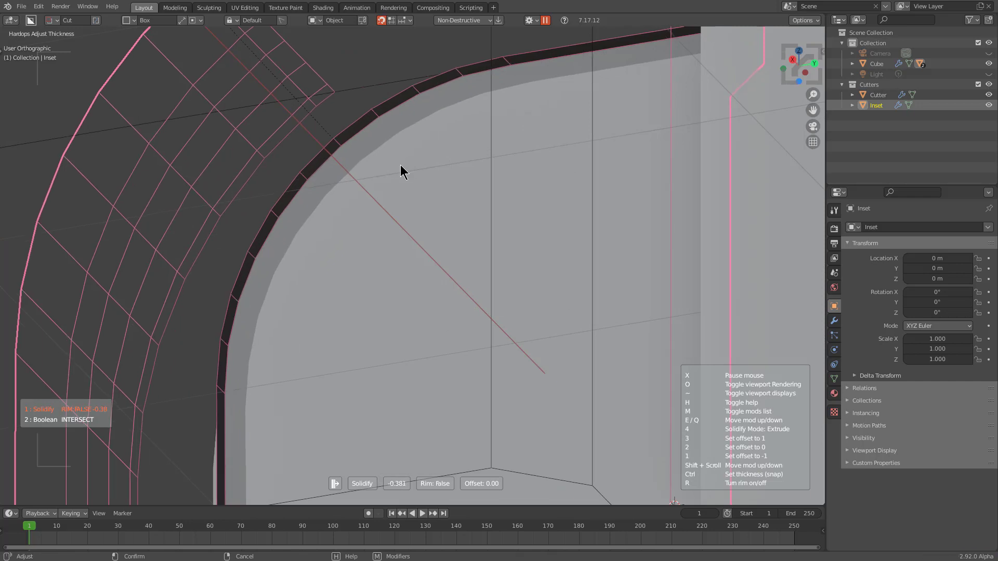
{"action": "key", "text": "4"}
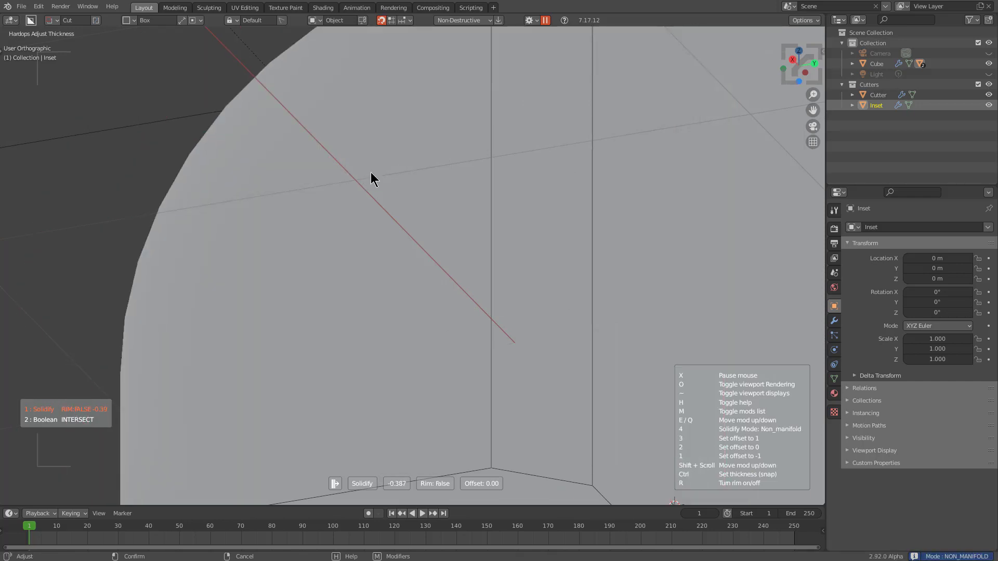
{"action": "key", "text": "4"}
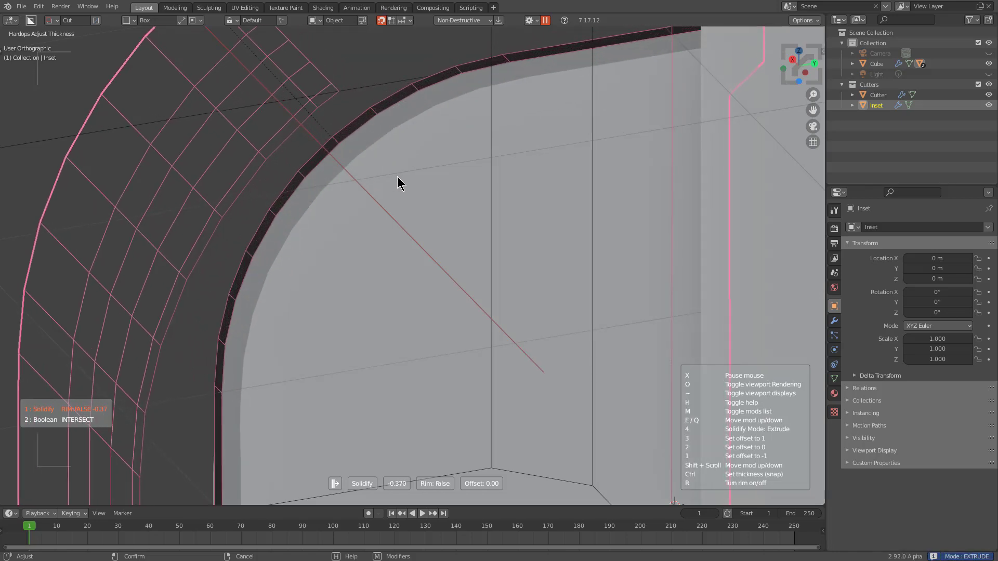
{"action": "left_click", "coordinate": [357, 223]}
{"action": "scroll", "coordinate": [358, 218], "scroll_direction": "down", "scroll_amount": 1}
{"action": "middle_click_drag", "start_coordinate": [374, 232], "coordinate": [479, 306]}
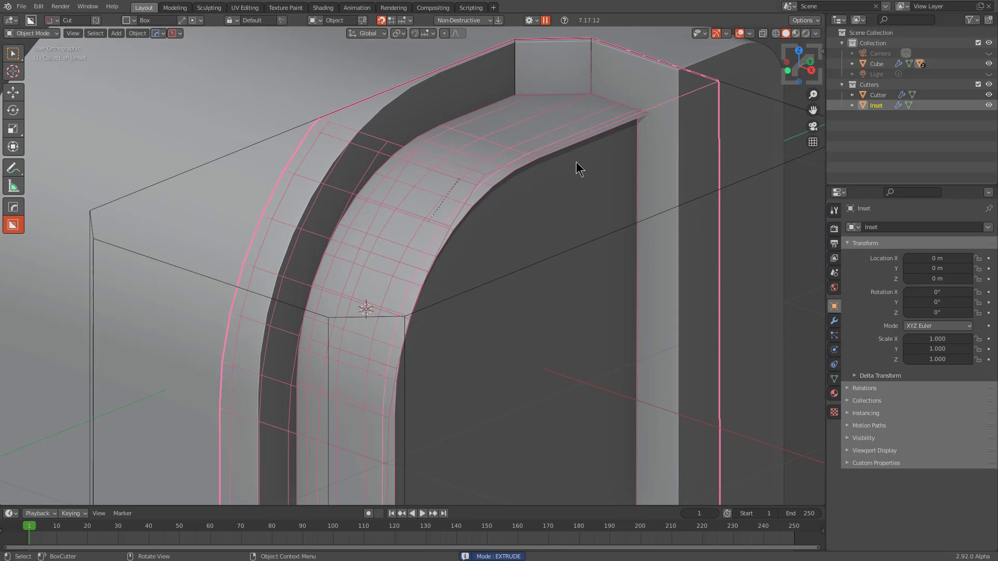
{"action": "scroll", "coordinate": [601, 176], "scroll_direction": "down", "scroll_amount": 4}
Select the Cube and switch Boolean.001's solver to Exact in the Hard Ops helper's bevel page
{"action": "left_click", "coordinate": [560, 159]}
{"action": "middle_click_drag", "start_coordinate": [608, 216], "coordinate": [539, 254]}
{"action": "scroll", "coordinate": [539, 254], "scroll_direction": "up", "scroll_amount": 2}
{"action": "key", "text": "q"}
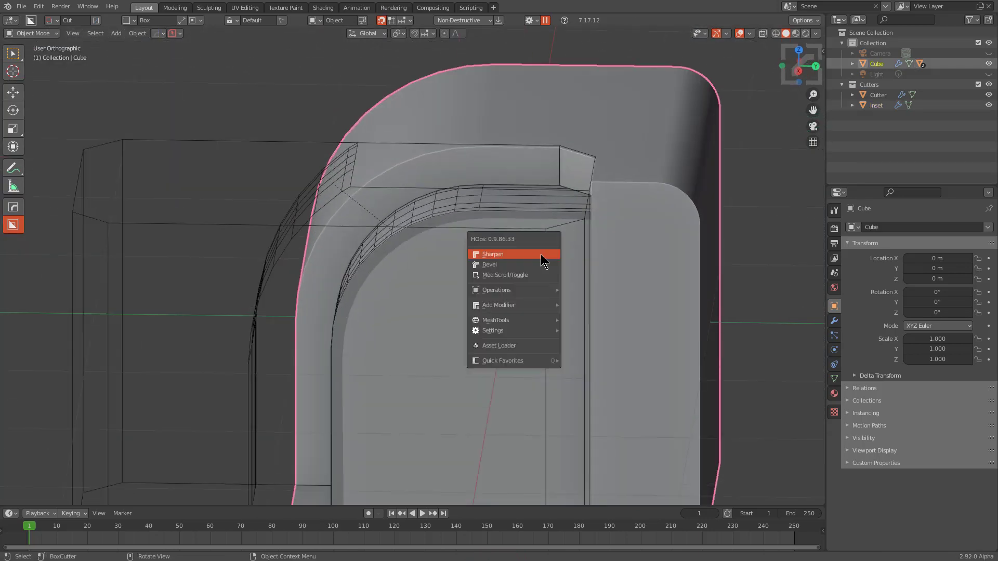
{"action": "key", "text": "ctrl+grave"}
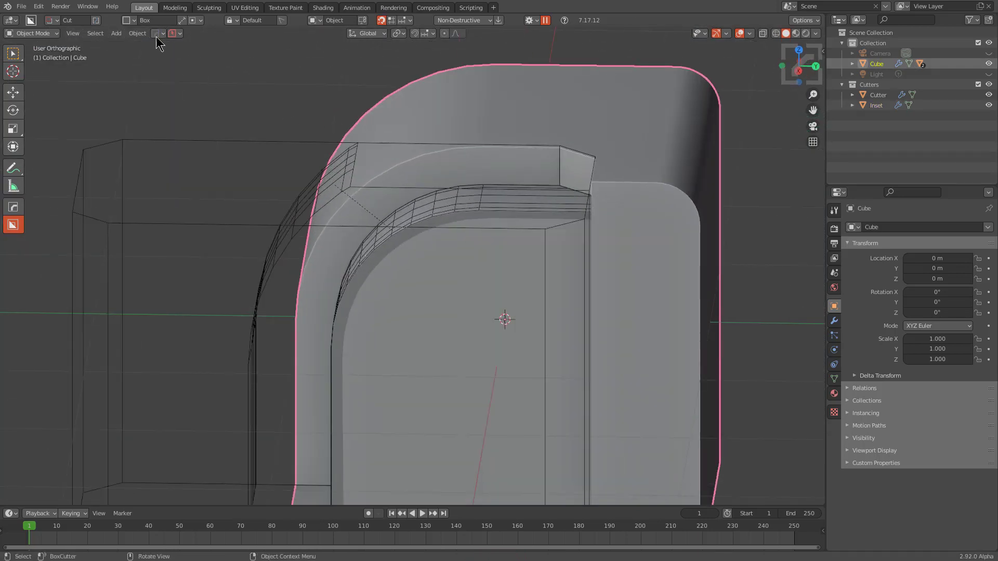
{"action": "left_click", "coordinate": [156, 33]}
{"action": "left_click", "coordinate": [190, 55]}
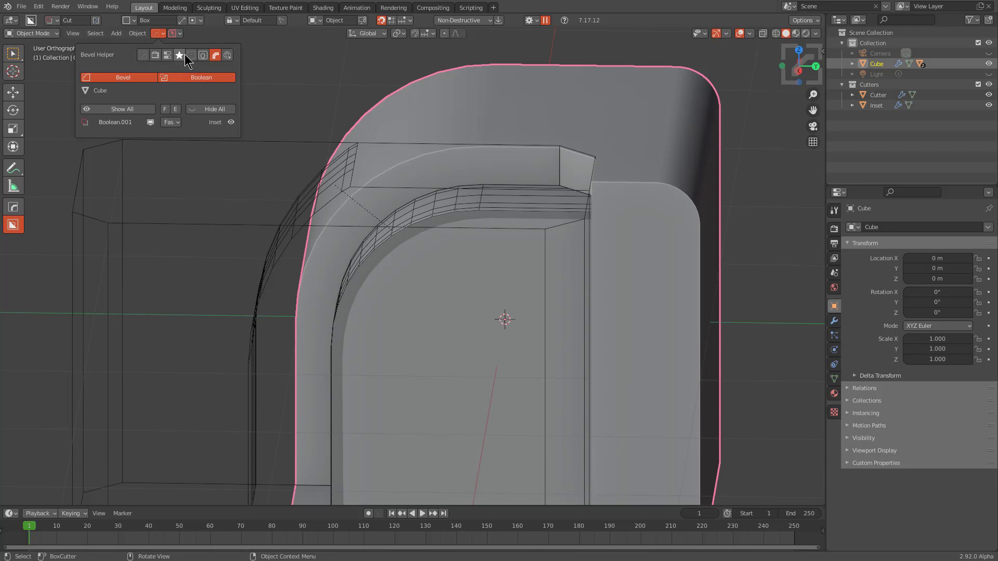
{"action": "left_click", "coordinate": [168, 122]}
{"action": "left_click", "coordinate": [177, 147]}
Orbit around the rounded corner to inspect the curved inset groove
{"action": "middle_click_drag", "start_coordinate": [501, 301], "coordinate": [546, 247]}
{"action": "scroll", "coordinate": [447, 206], "scroll_direction": "up", "scroll_amount": 3}
{"action": "middle_click_drag", "start_coordinate": [444, 203], "coordinate": [525, 136]}
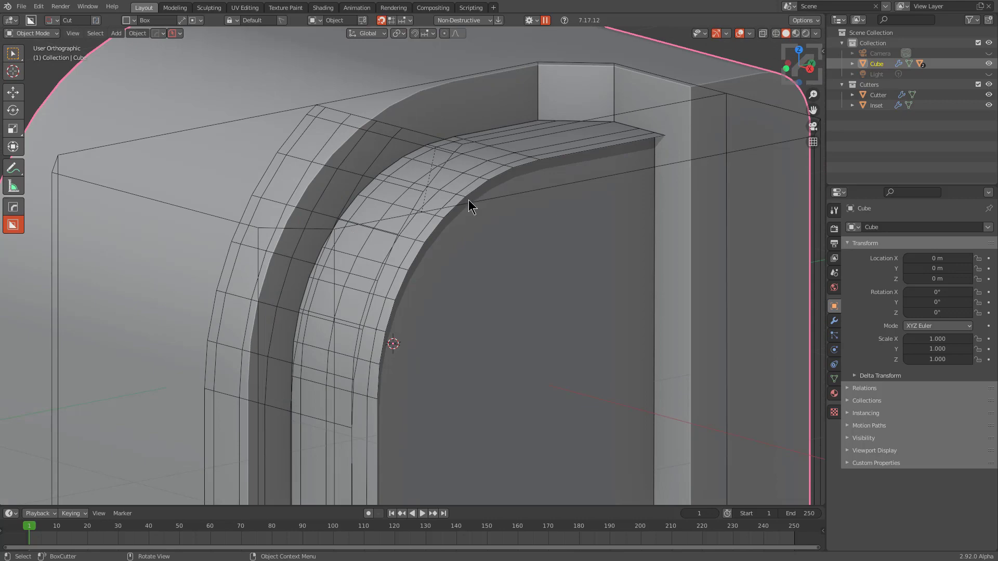
{"action": "middle_click_drag", "start_coordinate": [470, 201], "coordinate": [348, 164]}
{"action": "middle_click_drag", "start_coordinate": [494, 215], "coordinate": [553, 256]}
{"action": "left_click", "coordinate": [422, 154]}
{"action": "scroll", "coordinate": [422, 154], "scroll_direction": "down", "scroll_amount": 3}
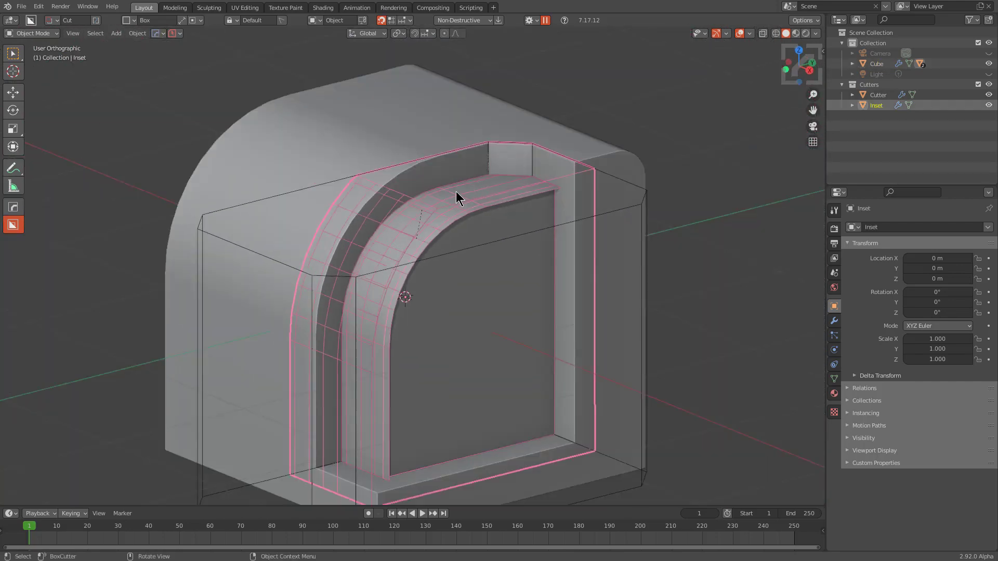
{"action": "middle_click_drag", "start_coordinate": [456, 191], "coordinate": [464, 233]}
{"action": "key", "text": "q"}
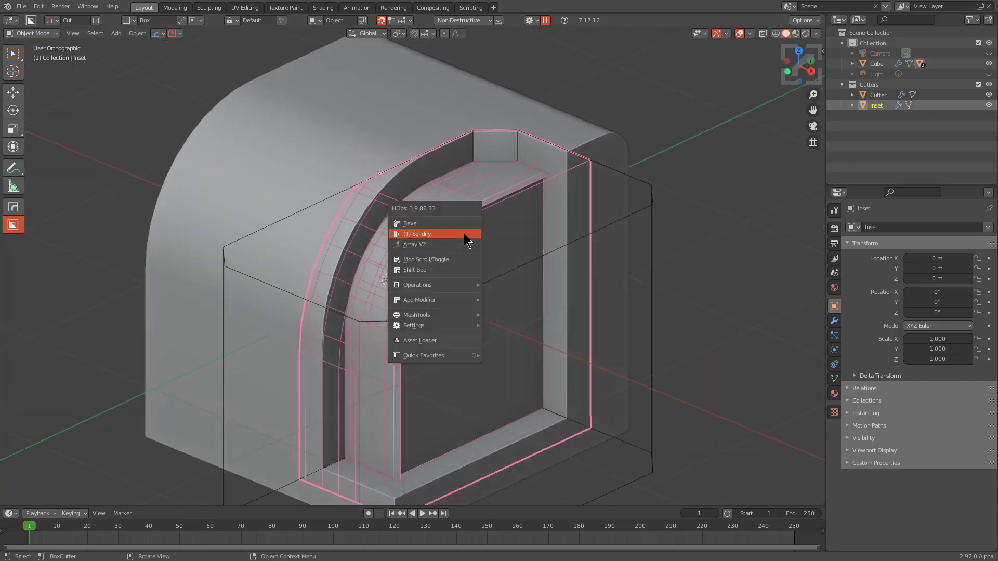
{"action": "left_click", "coordinate": [436, 260]}
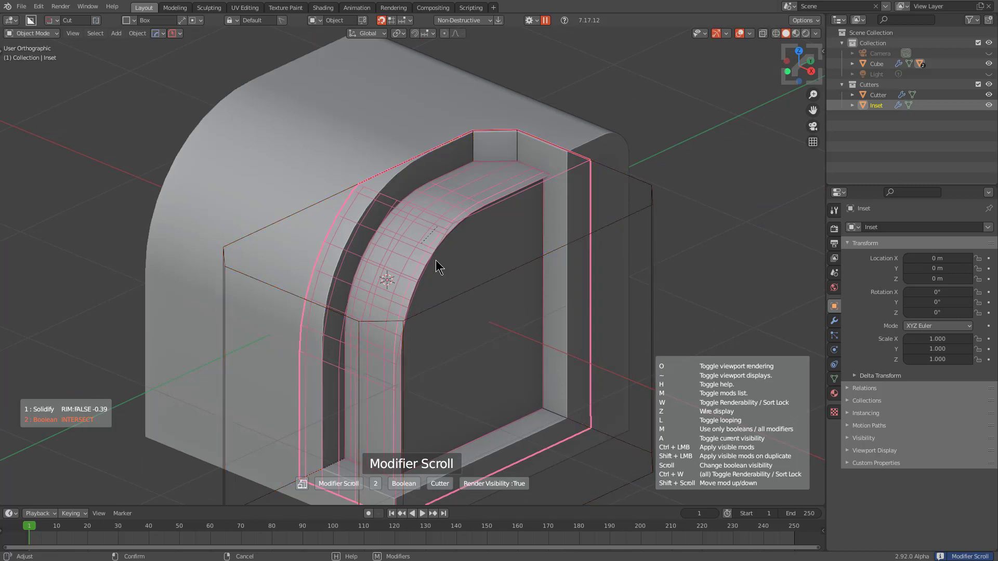
{"action": "scroll", "coordinate": [435, 260], "scroll_direction": "down", "scroll_amount": 1}
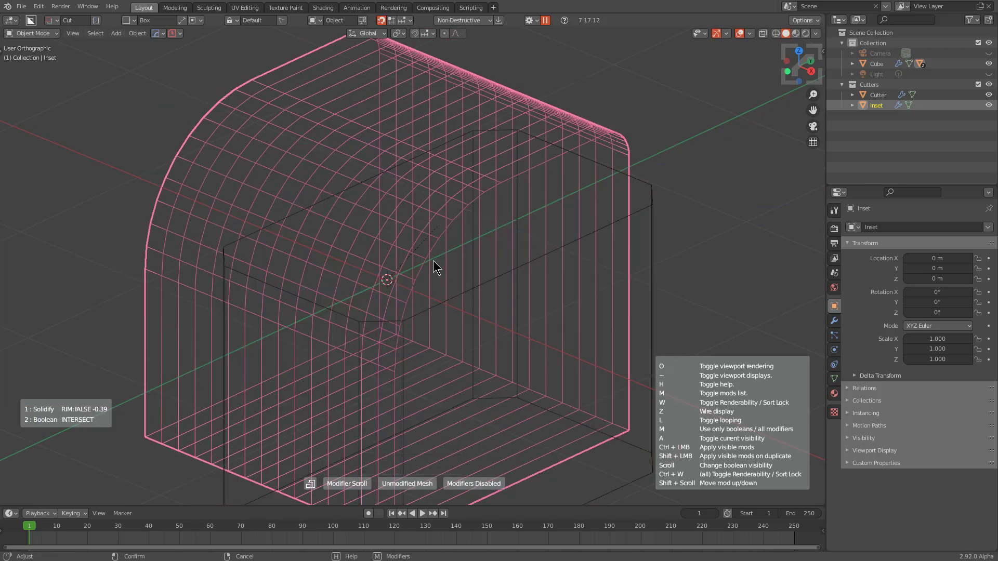
{"action": "scroll", "coordinate": [433, 261], "scroll_direction": "down", "scroll_amount": 1}
{"action": "mouse_move", "coordinate": [448, 266]}
{"action": "middle_mouse_down"}
{"action": "mouse_move", "coordinate": [437, 236]}
{"action": "mouse_move", "coordinate": [403, 223]}
{"action": "mouse_move", "coordinate": [323, 208]}
{"action": "mouse_move", "coordinate": [309, 227]}
{"action": "mouse_move", "coordinate": [313, 237]}
{"action": "mouse_move", "coordinate": [435, 262]}
{"action": "middle_mouse_up"}
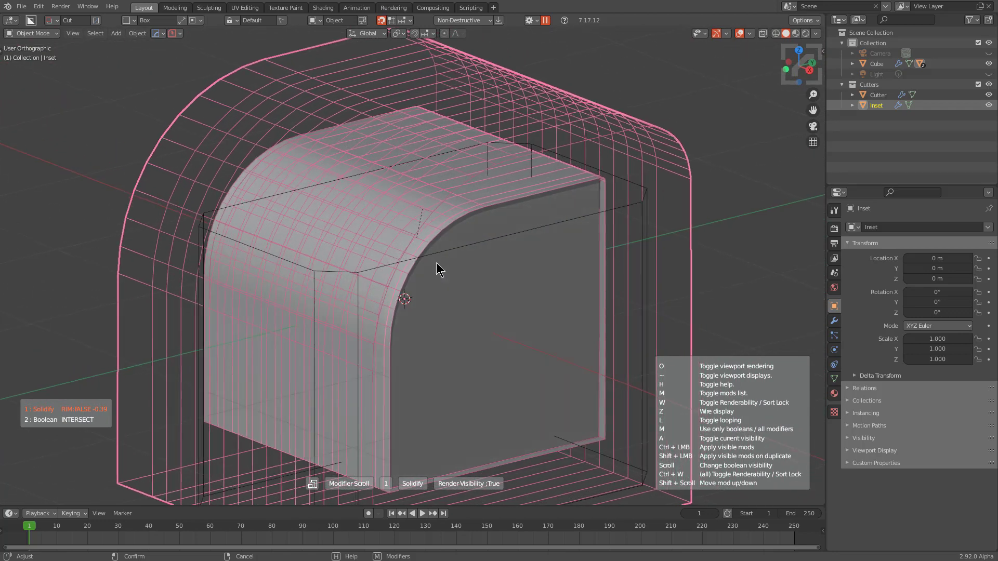
{"action": "scroll", "coordinate": [435, 263], "scroll_direction": "up", "scroll_amount": 1}
{"action": "middle_click_drag", "start_coordinate": [491, 295], "coordinate": [409, 206]}
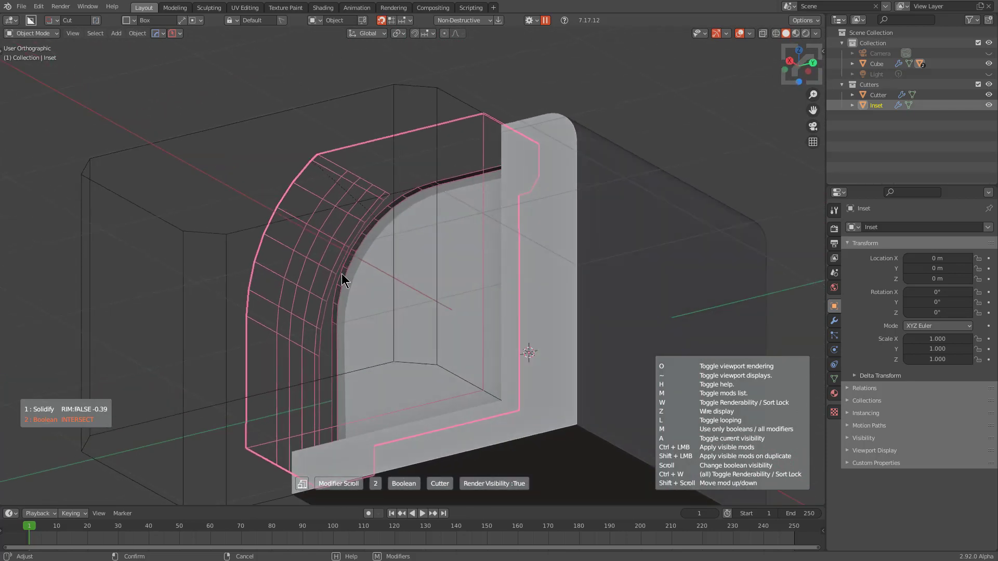
{"action": "left_click", "coordinate": [338, 341]}
{"action": "middle_click_drag", "start_coordinate": [385, 298], "coordinate": [467, 381]}
Run Clean Mesh on the Inset cutter (Limited Dissolve at 0.5°) and orbit to check the arch
{"action": "left_click", "coordinate": [371, 282]}
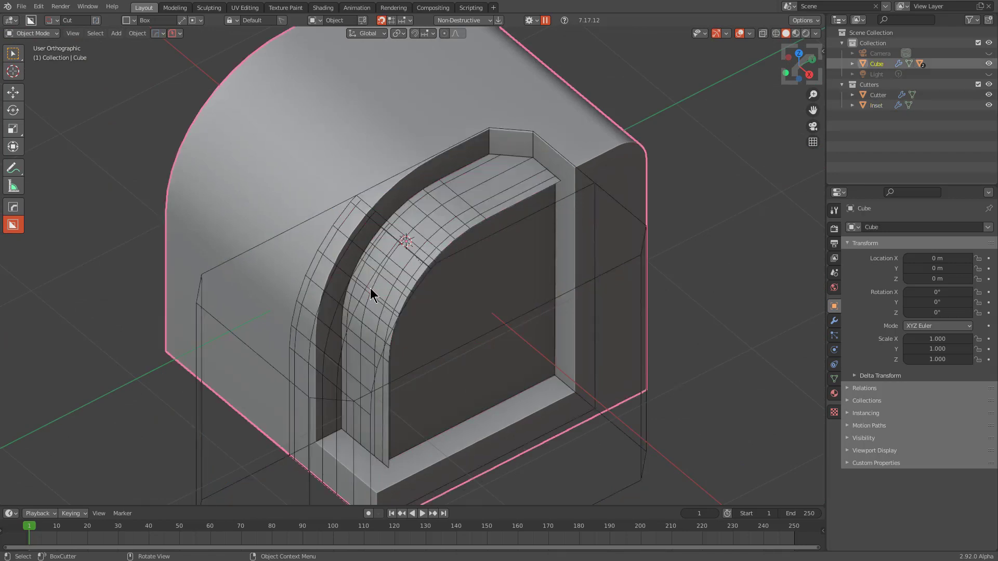
{"action": "left_click", "coordinate": [370, 289]}
{"action": "scroll", "coordinate": [481, 333], "scroll_direction": "up", "scroll_amount": 3}
{"action": "mouse_move", "coordinate": [483, 347]}
{"action": "middle_mouse_down"}
{"action": "mouse_move", "coordinate": [457, 357]}
{"action": "mouse_move", "coordinate": [477, 346]}
{"action": "mouse_move", "coordinate": [468, 352]}
{"action": "middle_mouse_up"}
{"action": "key", "text": "q"}
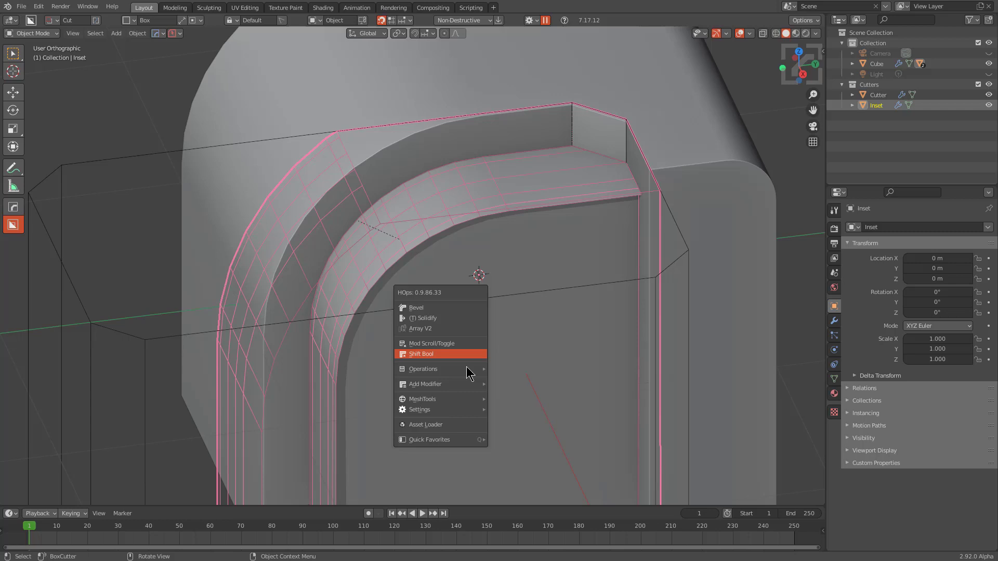
{"action": "mouse_move", "coordinate": [469, 369]}
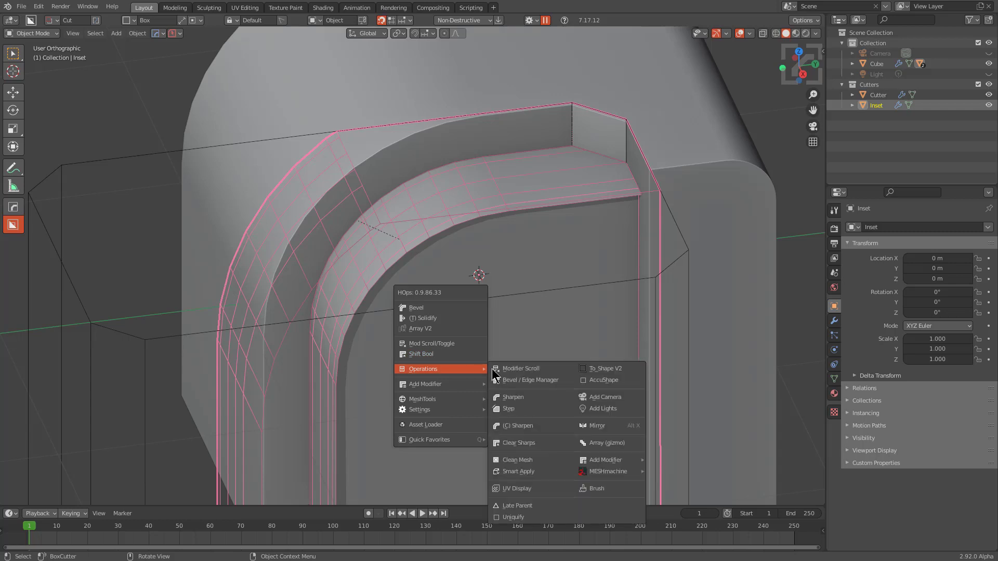
{"action": "left_click", "coordinate": [536, 461]}
{"action": "middle_click_drag", "start_coordinate": [541, 372], "coordinate": [551, 114]}
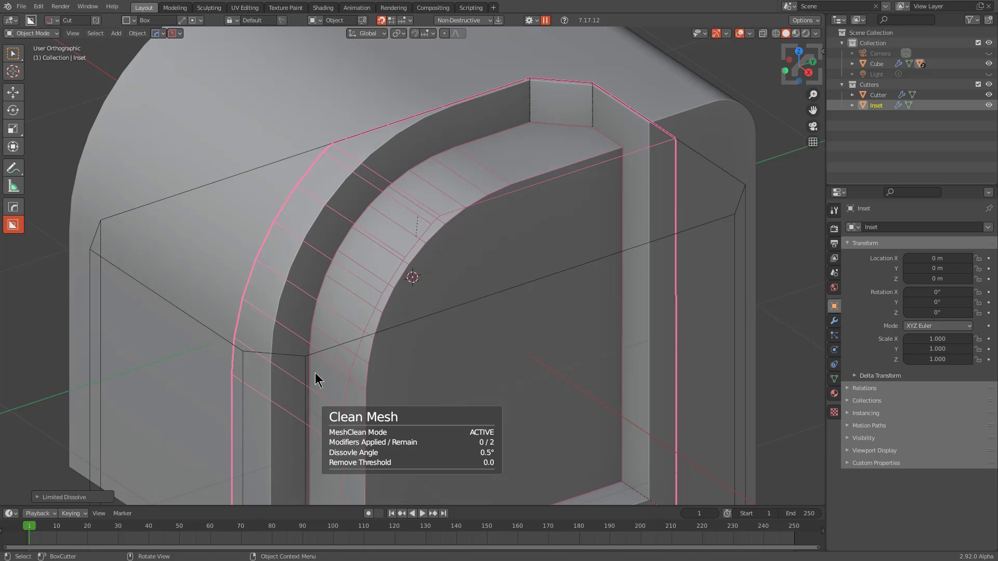
{"action": "middle_click_drag", "start_coordinate": [341, 351], "coordinate": [552, 197]}
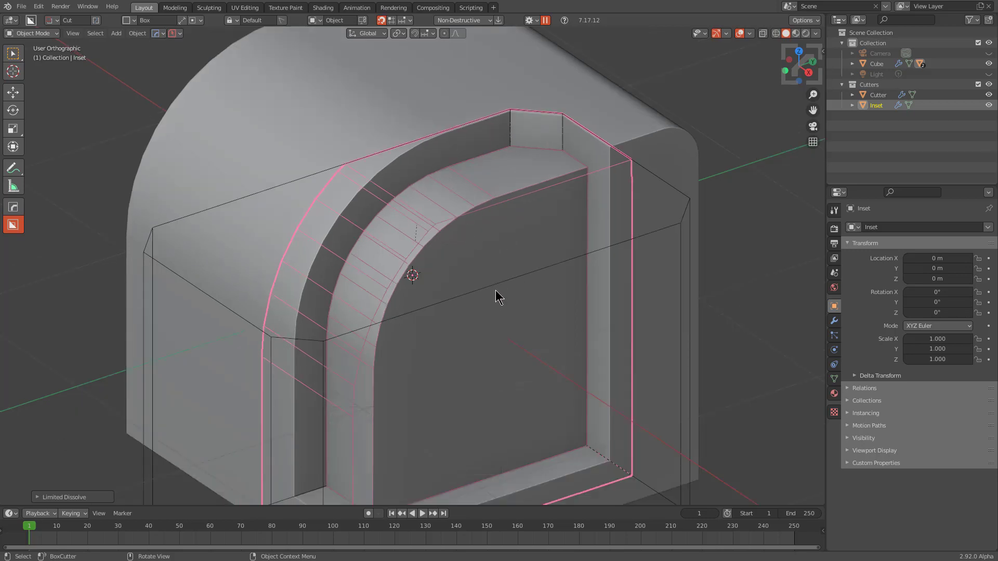
{"action": "middle_click_drag", "start_coordinate": [498, 297], "coordinate": [467, 278]}
Drag the Inset cutter's Solidify thickness to about -0.29 and confirm it
{"action": "key", "text": "q"}
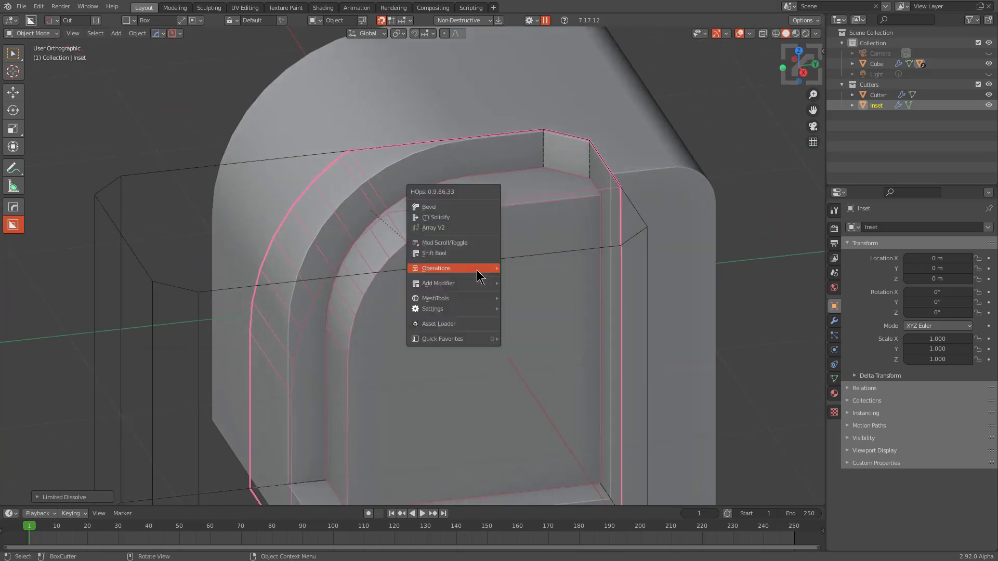
{"action": "left_click", "coordinate": [473, 218]}
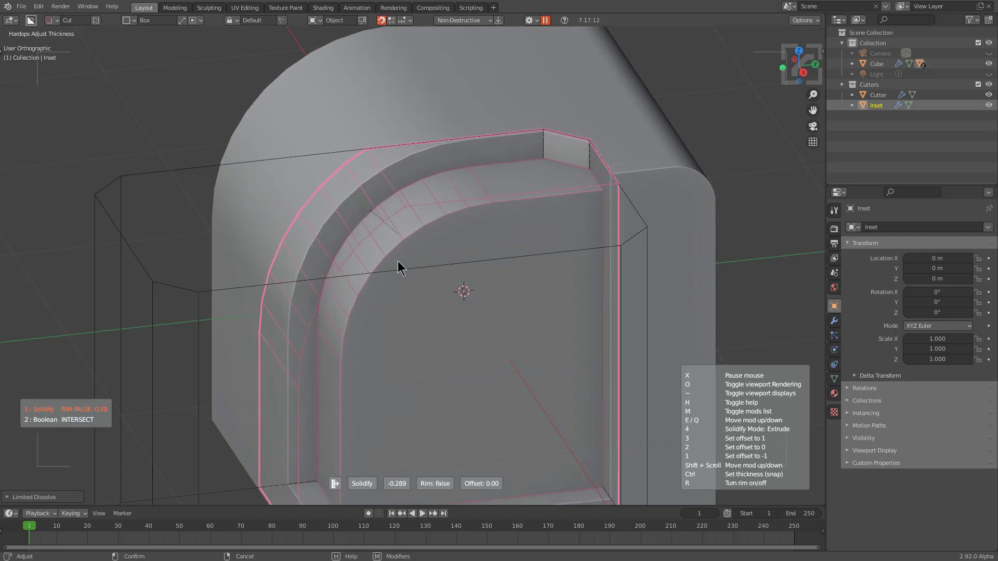
{"action": "left_click", "coordinate": [446, 266]}
{"action": "middle_click_drag", "start_coordinate": [501, 263], "coordinate": [532, 272]}
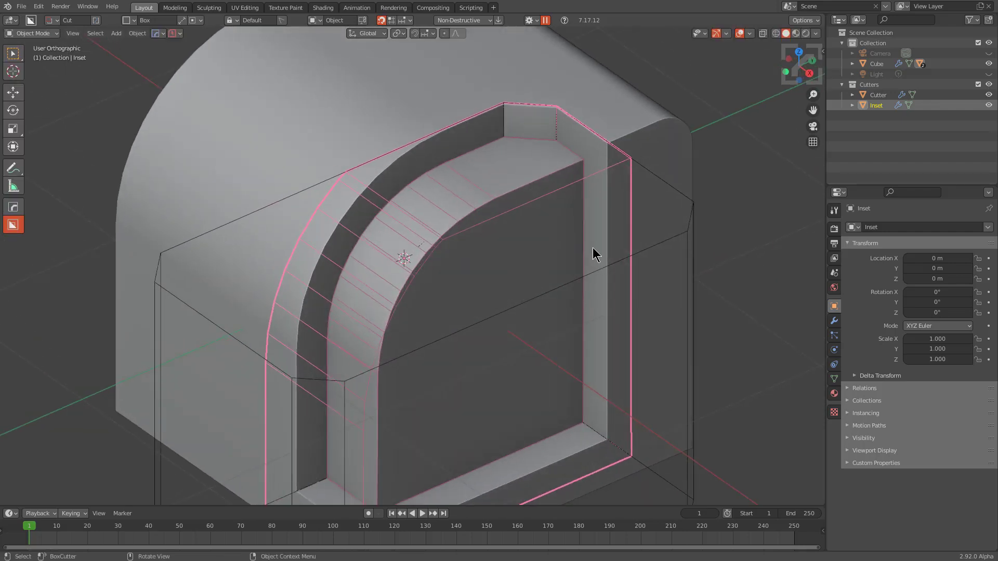
Hide the cutters, select the Cube and draw a box cut over its top corner
{"action": "key", "text": "1"}
{"action": "left_click", "coordinate": [534, 191]}
{"action": "middle_click_drag", "start_coordinate": [534, 192], "coordinate": [548, 158]}
{"action": "mouse_move", "coordinate": [440, 149]}
{"action": "left_mouse_down"}
{"action": "mouse_move", "coordinate": [666, 250]}
{"action": "mouse_move", "coordinate": [657, 245]}
{"action": "left_mouse_up"}
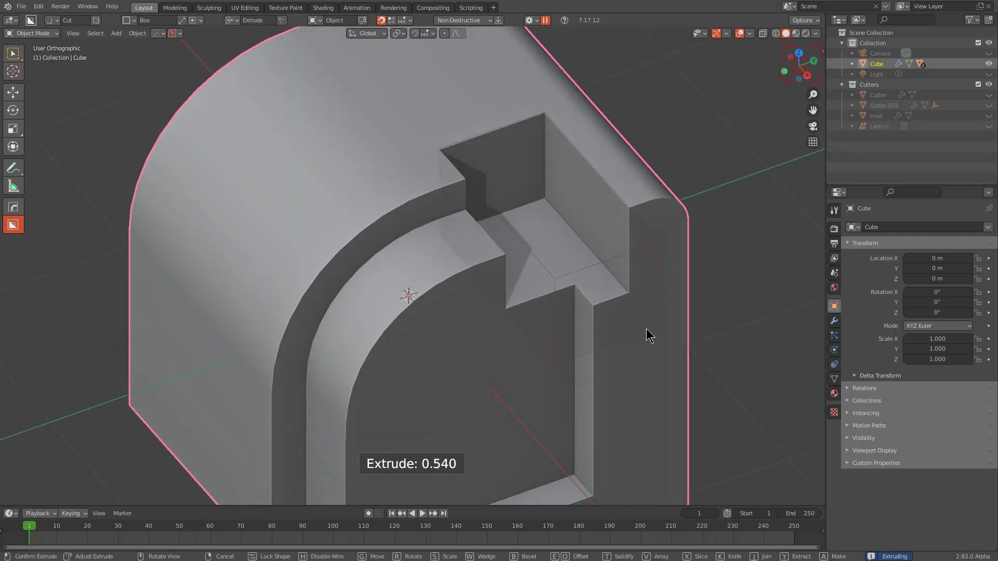
Turn the box cut into a locked-shape inset, adjust its wall thickness, and apply it
{"action": "key", "text": "i"}
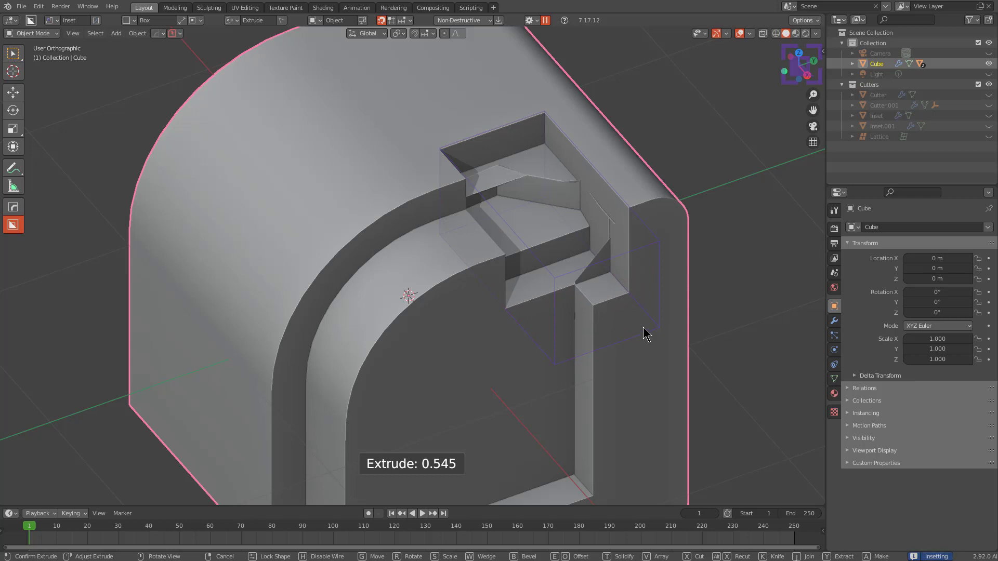
{"action": "key", "text": "t"}
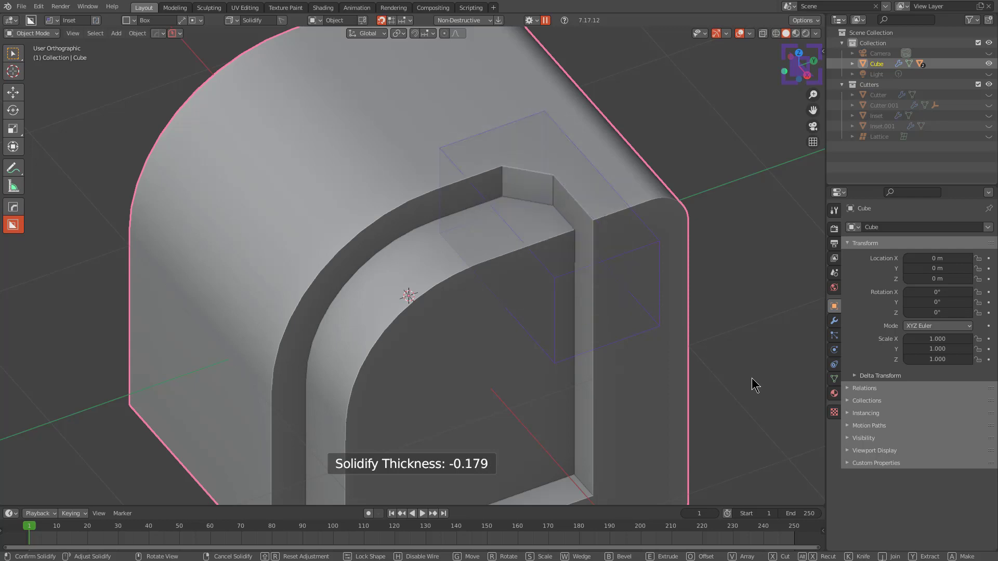
{"action": "key", "text": "Tab"}
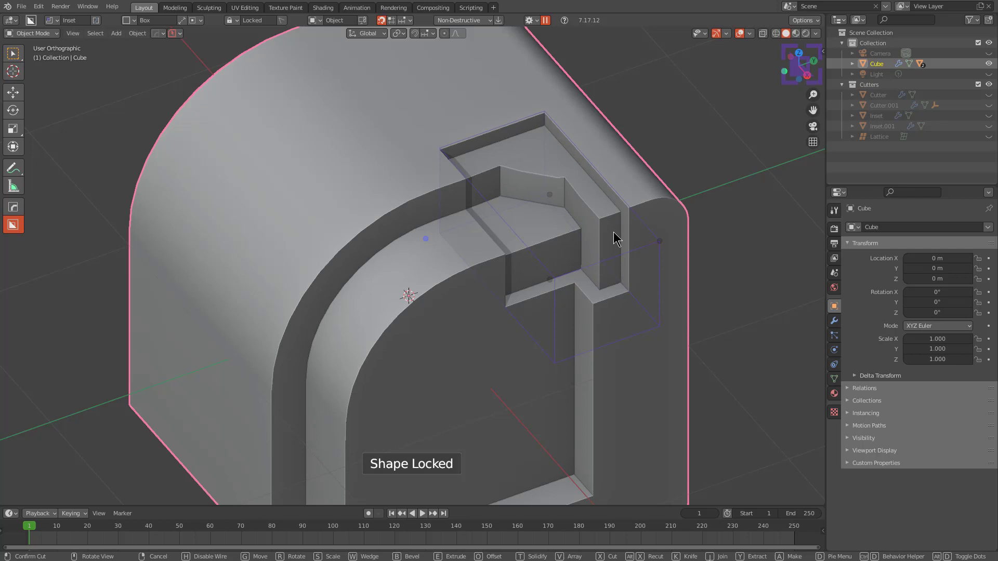
{"action": "key", "text": "t"}
{"action": "left_click", "coordinate": [624, 272]}
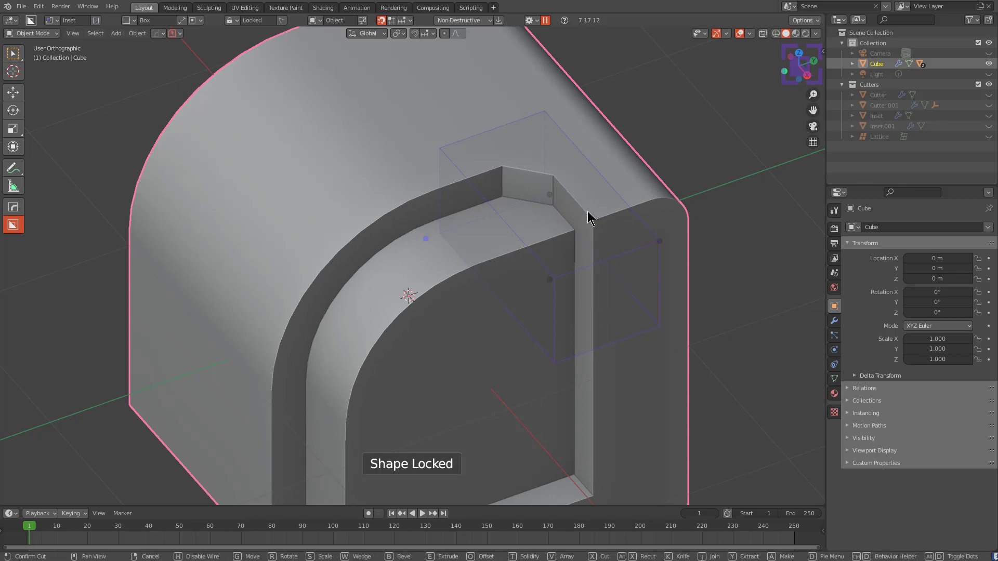
{"action": "left_click", "coordinate": [587, 211], "text": "shift"}
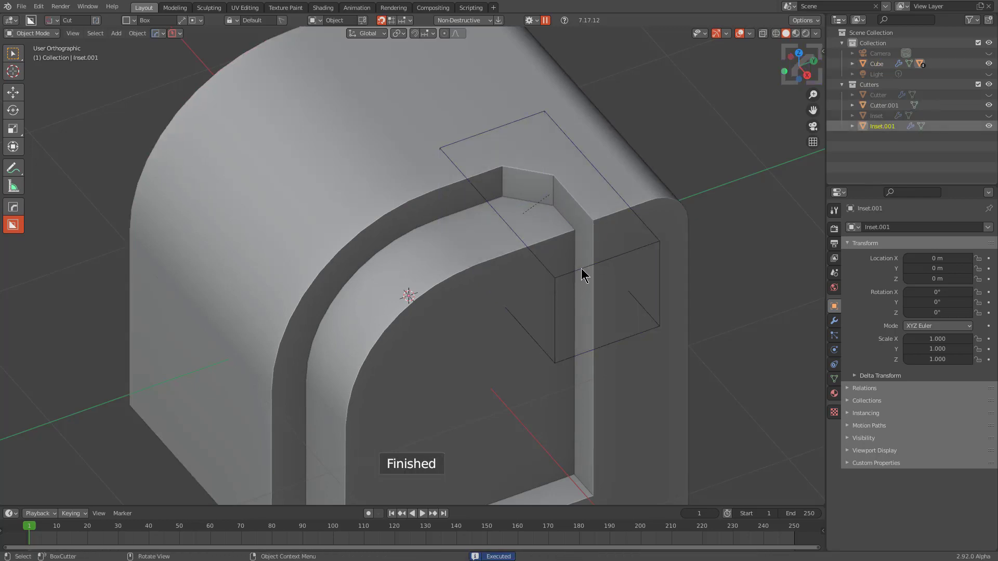
Scroll Inset.001's modifiers between the -0.18 Solidify and Intersect Boolean, orbiting to inspect the notch
{"action": "key", "text": "q"}
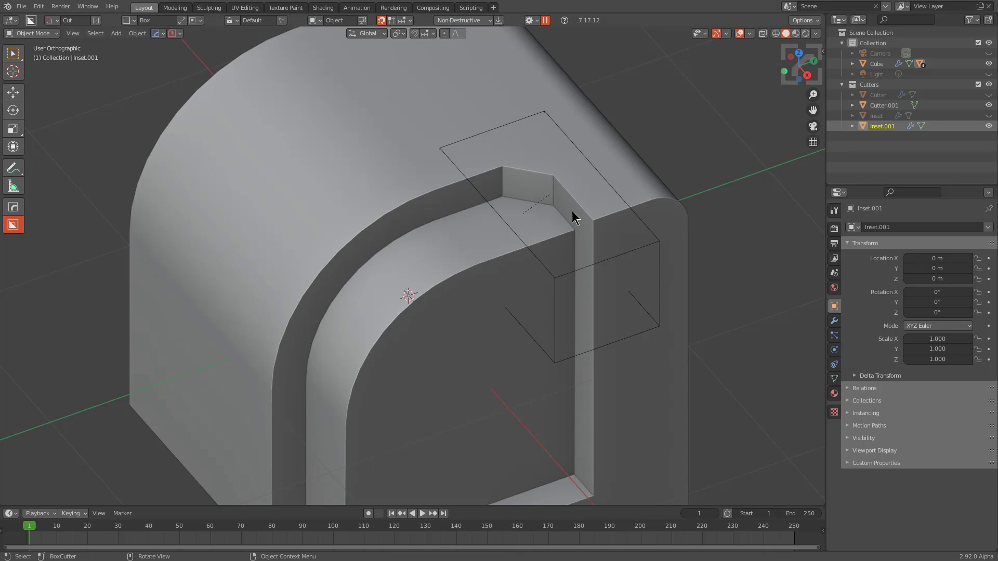
{"action": "key", "text": "q"}
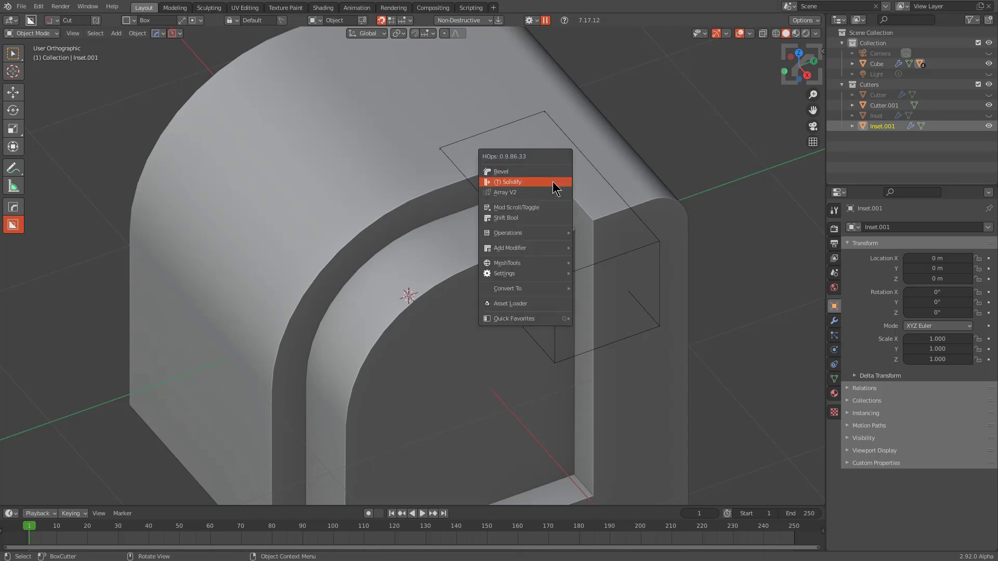
{"action": "left_click", "coordinate": [532, 208]}
{"action": "scroll", "coordinate": [533, 212], "scroll_direction": "down", "scroll_amount": 2}
{"action": "mouse_move", "coordinate": [534, 217]}
{"action": "middle_mouse_down"}
{"action": "mouse_move", "coordinate": [538, 191]}
{"action": "mouse_move", "coordinate": [514, 148]}
{"action": "mouse_move", "coordinate": [538, 205]}
{"action": "mouse_move", "coordinate": [570, 242]}
{"action": "mouse_move", "coordinate": [529, 251]}
{"action": "mouse_move", "coordinate": [523, 201]}
{"action": "mouse_move", "coordinate": [508, 188]}
{"action": "mouse_move", "coordinate": [535, 217]}
{"action": "mouse_move", "coordinate": [513, 211]}
{"action": "mouse_move", "coordinate": [544, 213]}
{"action": "mouse_move", "coordinate": [540, 222]}
{"action": "middle_mouse_up"}
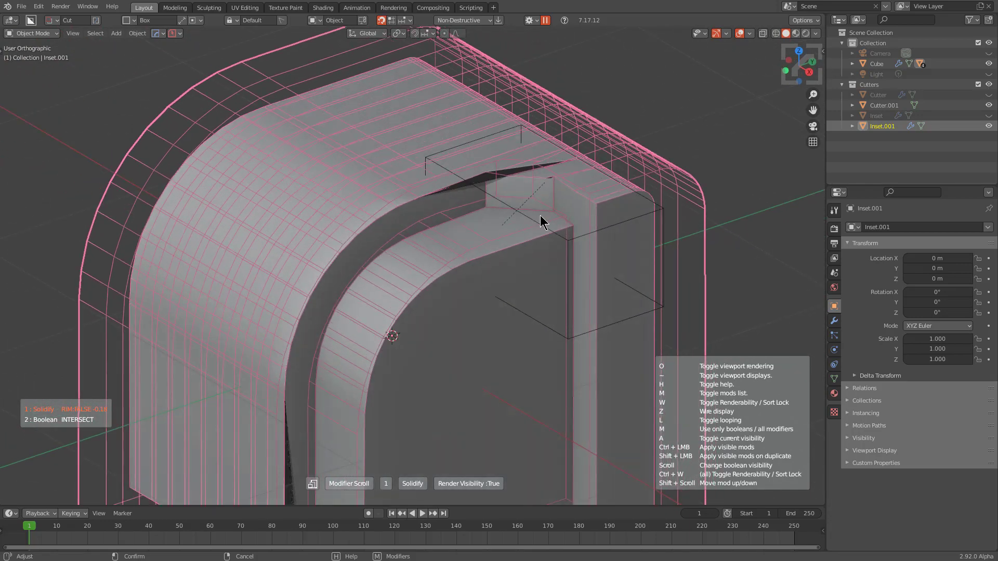
{"action": "scroll", "coordinate": [540, 222], "scroll_direction": "down", "scroll_amount": 1}
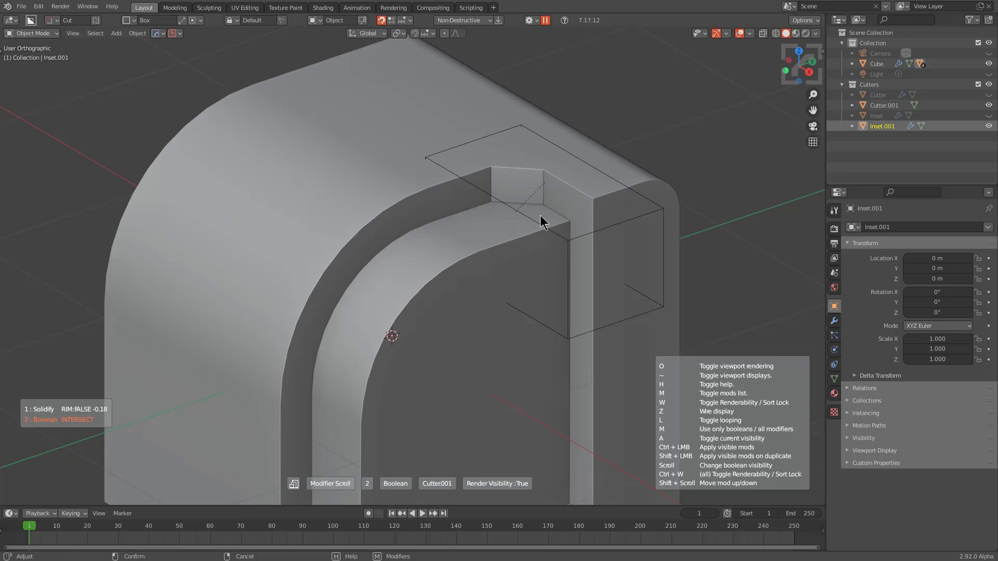
{"action": "scroll", "coordinate": [541, 222], "scroll_direction": "up", "scroll_amount": 1}
{"action": "middle_click_drag", "start_coordinate": [545, 223], "coordinate": [523, 197]}
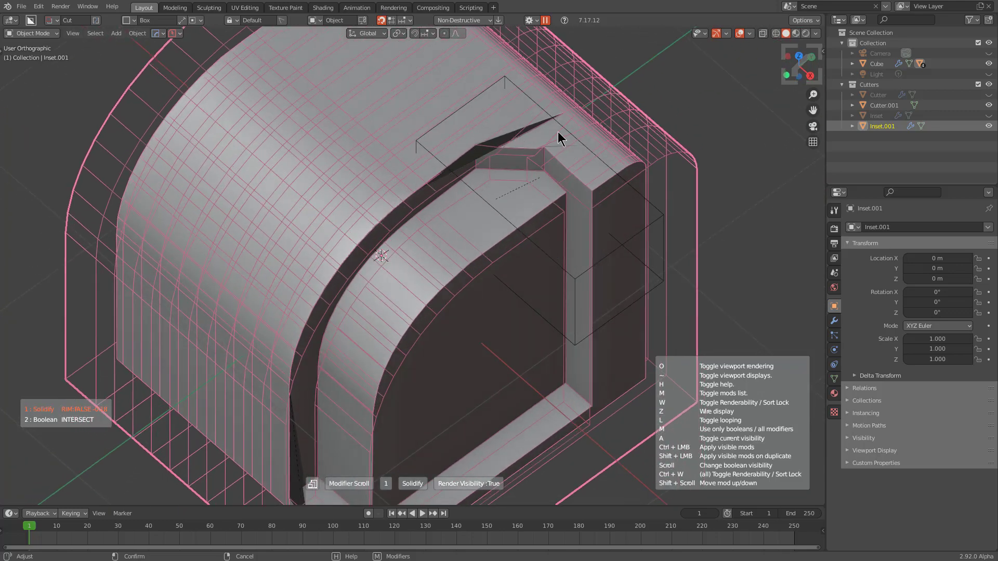
{"action": "middle_click_drag", "start_coordinate": [618, 286], "coordinate": [584, 294]}
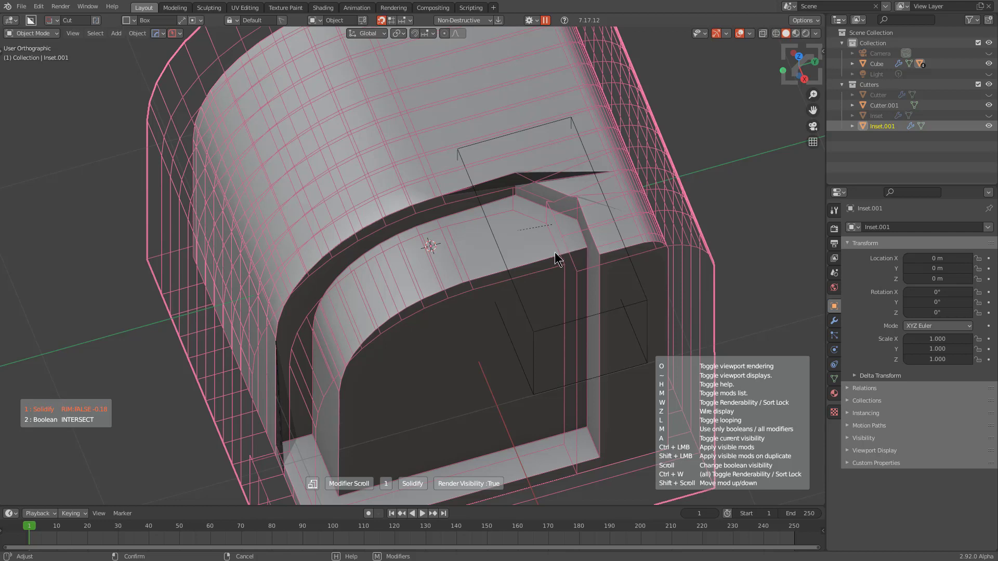
Run Clean Mesh on the Inset.001 cutter
{"action": "left_click", "coordinate": [567, 216]}
{"action": "middle_click_drag", "start_coordinate": [567, 279], "coordinate": [579, 263]}
{"action": "key", "text": "q"}
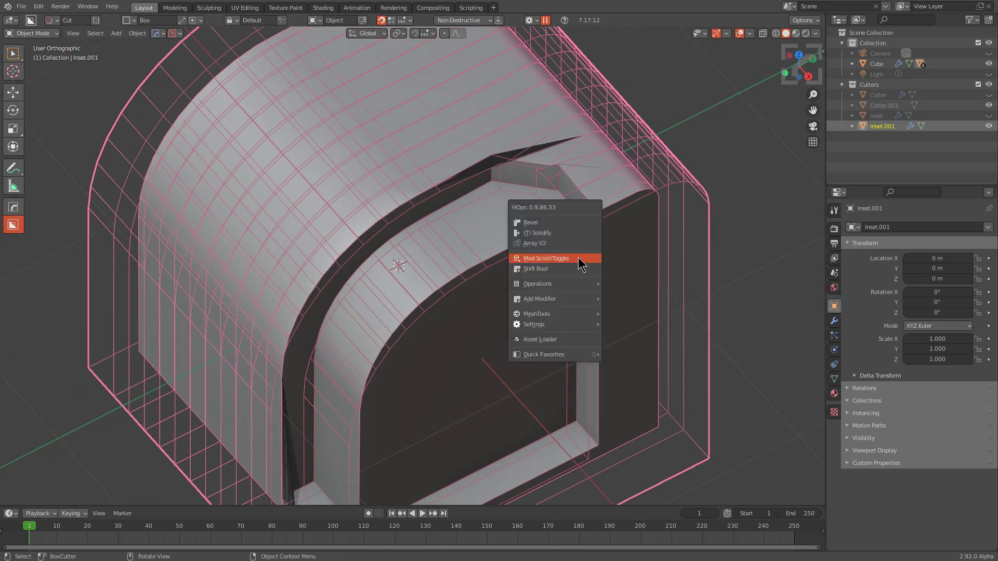
{"action": "mouse_move", "coordinate": [562, 285]}
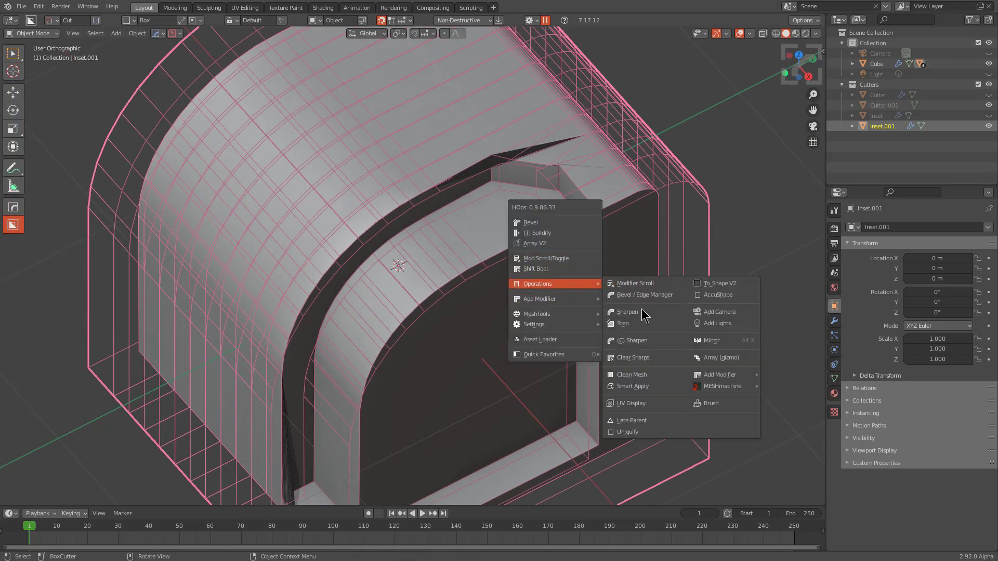
{"action": "left_click", "coordinate": [636, 383]}
{"action": "middle_click_drag", "start_coordinate": [567, 322], "coordinate": [597, 263]}
{"action": "scroll", "coordinate": [528, 313], "scroll_direction": "up", "scroll_amount": 3}
Step through Inset.001's Solidify and Boolean modifiers to check them
{"action": "key", "text": "q"}
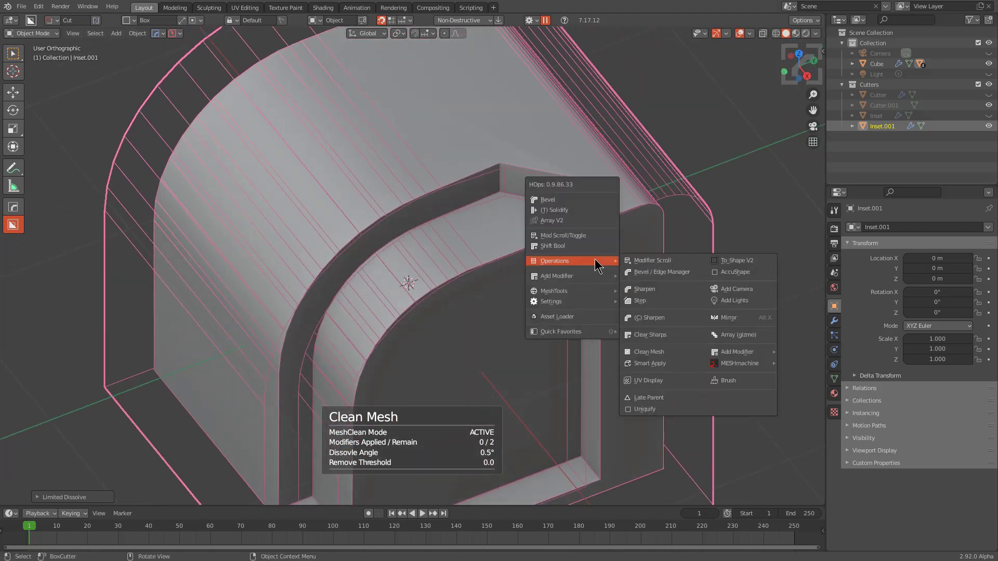
{"action": "left_click", "coordinate": [582, 240]}
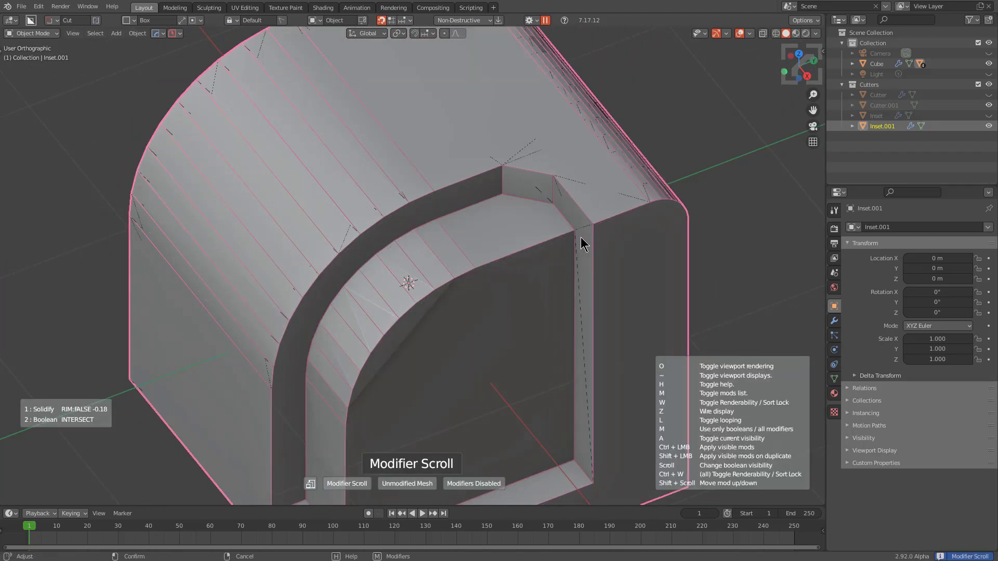
{"action": "scroll", "coordinate": [582, 245], "scroll_direction": "down", "scroll_amount": 1}
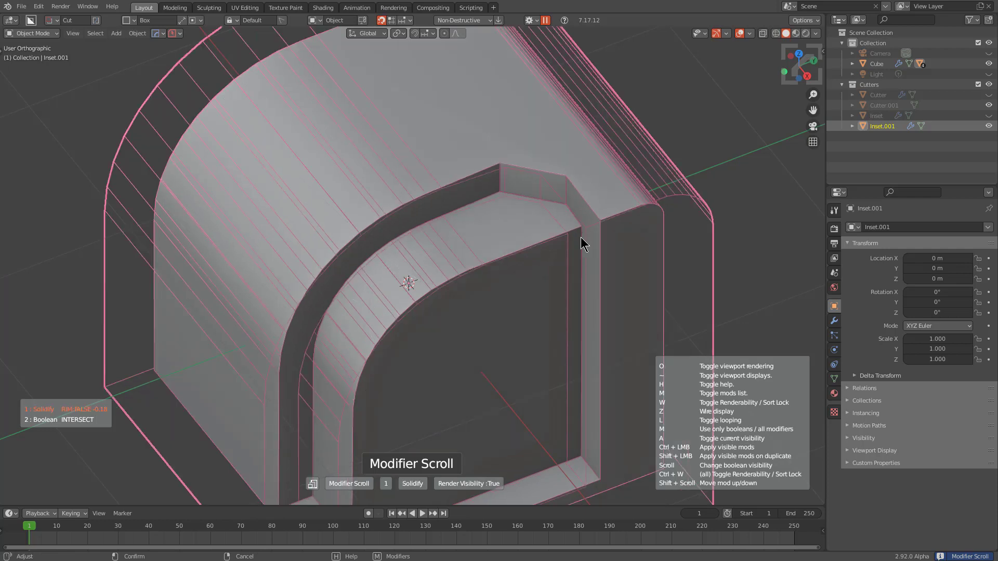
{"action": "scroll", "coordinate": [583, 242], "scroll_direction": "down", "scroll_amount": 1}
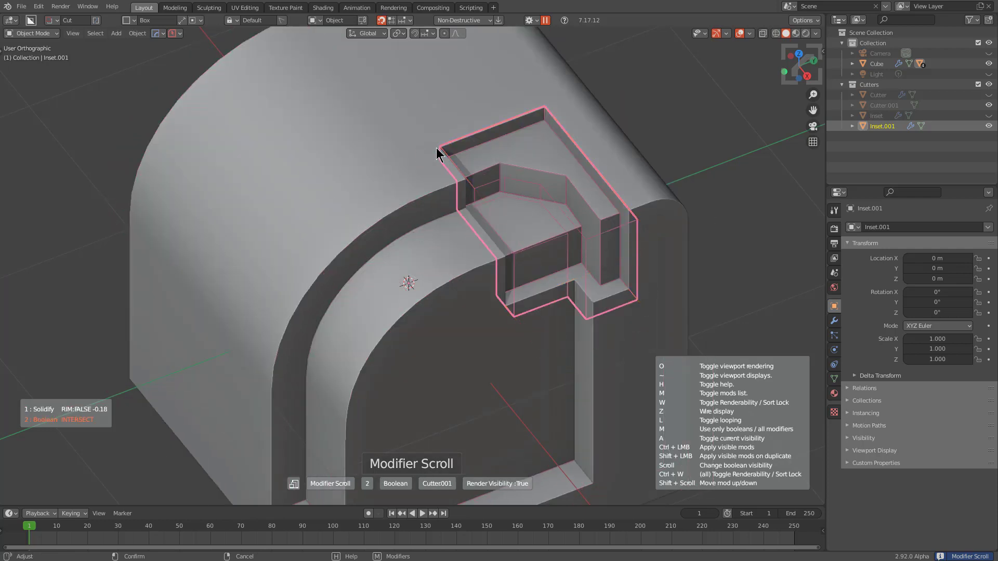
{"action": "left_click", "coordinate": [596, 271]}
{"action": "middle_click_drag", "start_coordinate": [596, 270], "coordinate": [529, 279], "text": "shift"}
{"action": "scroll", "coordinate": [514, 289], "scroll_direction": "up", "scroll_amount": 3}
Retune Inset.001's Solidify thickness to about -0.133 and confirm it
{"action": "key", "text": "q"}
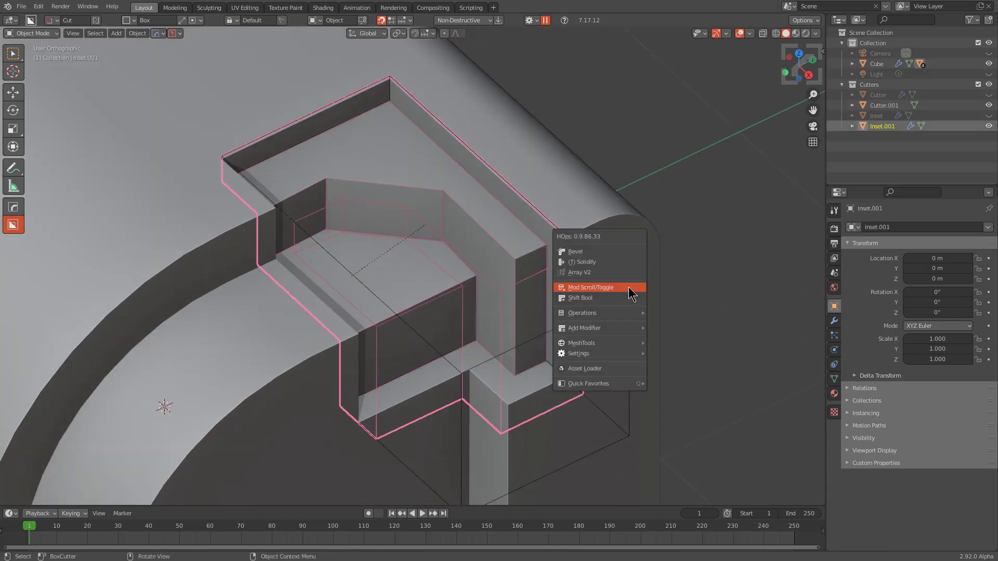
{"action": "left_click", "coordinate": [612, 263]}
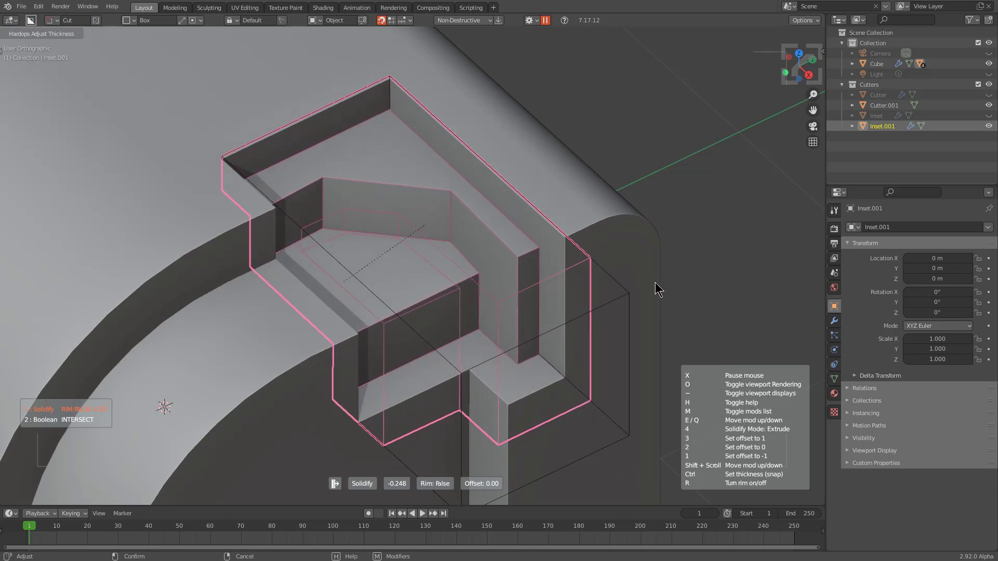
{"action": "left_click", "coordinate": [596, 236]}
{"action": "scroll", "coordinate": [506, 247], "scroll_direction": "down", "scroll_amount": 1}
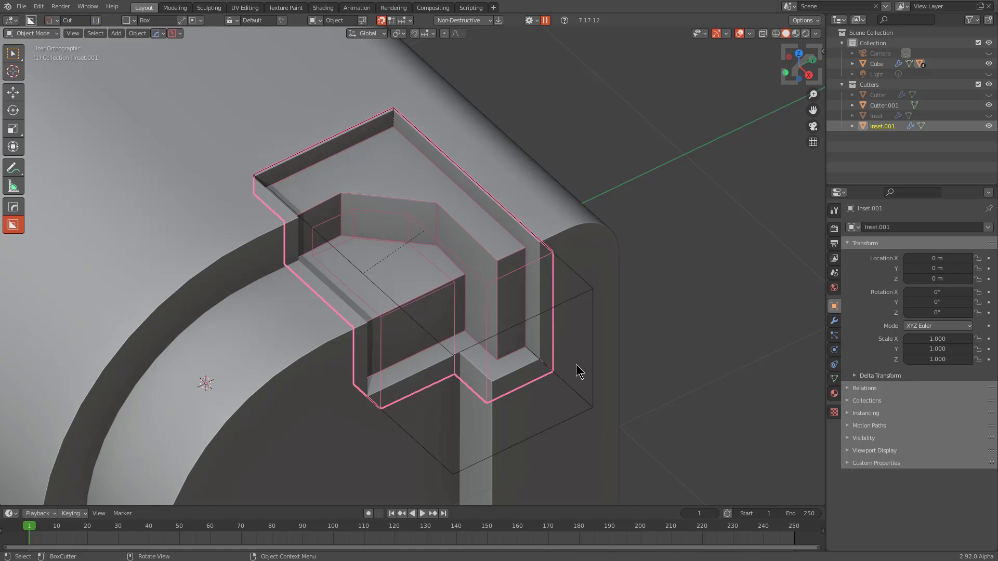
Select Cutter.001 and raise its top face 0.278 m straight up in edit mode
{"action": "left_click", "coordinate": [594, 408]}
{"action": "left_click", "coordinate": [593, 408]}
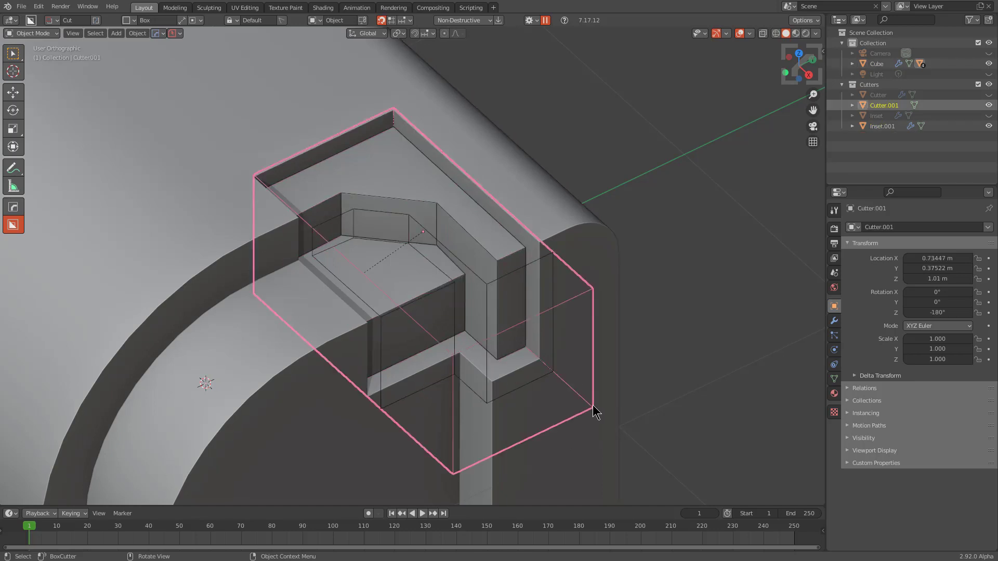
{"action": "key", "text": "Tab"}
{"action": "key", "text": "3"}
{"action": "left_click", "coordinate": [451, 268]}
{"action": "key", "text": "g"}
{"action": "key", "text": "z"}
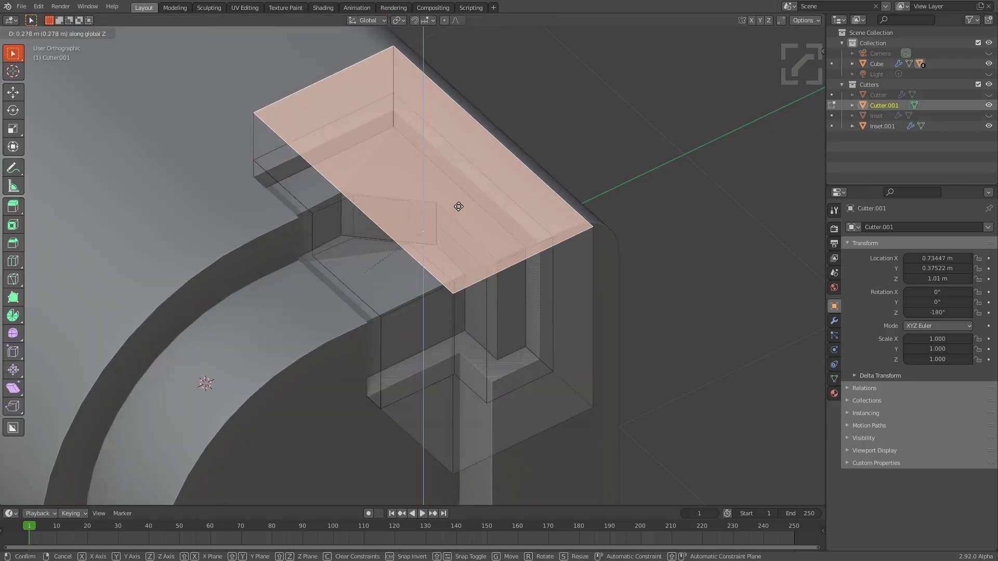
{"action": "left_click", "coordinate": [458, 207]}
{"action": "key", "text": "Tab"}
Give Cutter.001 an 8-segment, 0.071-wide bevel with 60° autosmooth, then hide it
{"action": "key", "text": "q"}
{"action": "left_click", "coordinate": [575, 264]}
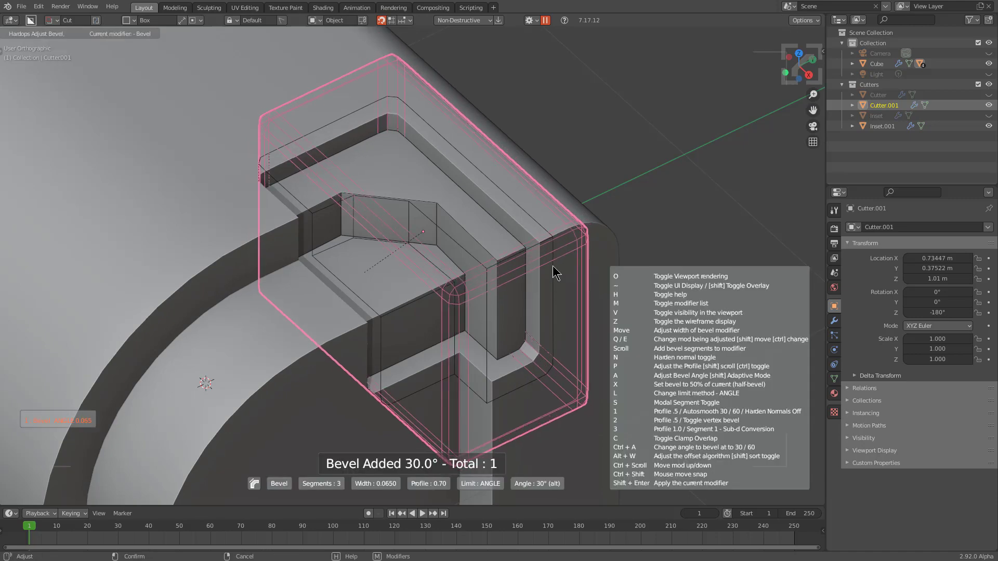
{"action": "key", "text": "1"}
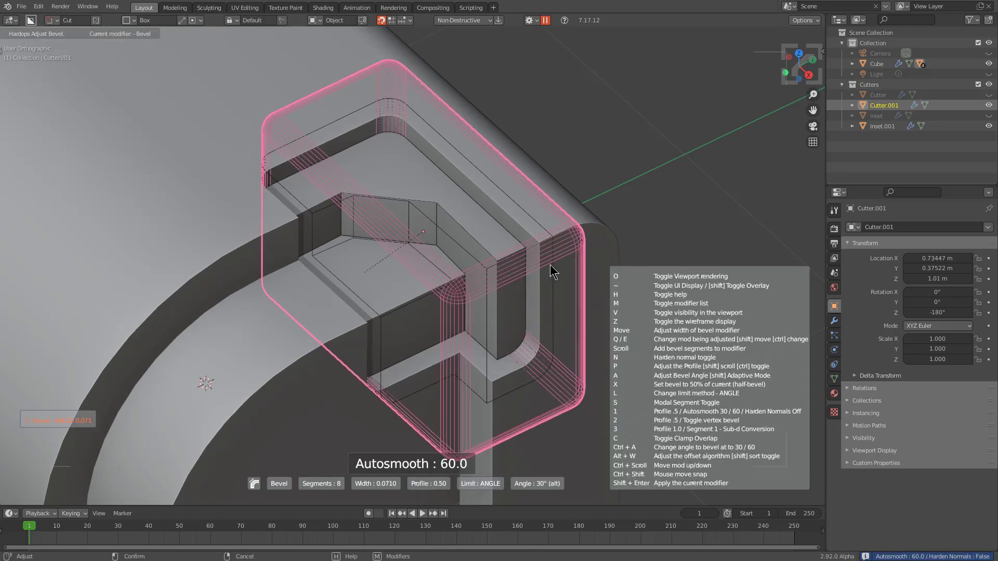
{"action": "left_click", "coordinate": [551, 264]}
{"action": "scroll", "coordinate": [482, 263], "scroll_direction": "down", "scroll_amount": 3}
{"action": "mouse_move", "coordinate": [467, 298]}
{"action": "middle_mouse_down"}
{"action": "mouse_move", "coordinate": [408, 287]}
{"action": "mouse_move", "coordinate": [474, 313]}
{"action": "middle_mouse_up"}
{"action": "scroll", "coordinate": [396, 293], "scroll_direction": "up", "scroll_amount": 5}
{"action": "key", "text": "h"}
{"action": "scroll", "coordinate": [362, 283], "scroll_direction": "down", "scroll_amount": 1}
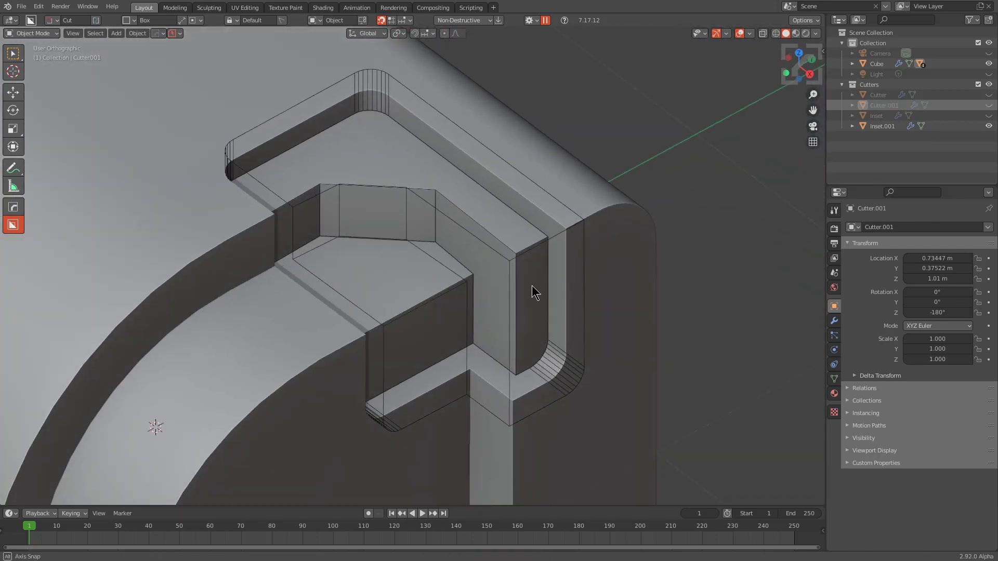
Select and hide the Inset.001 cutter, then orbit to inspect the rounded top-corner notch
{"action": "mouse_move", "coordinate": [531, 285]}
{"action": "middle_mouse_down"}
{"action": "mouse_move", "coordinate": [497, 286]}
{"action": "mouse_move", "coordinate": [521, 285]}
{"action": "middle_mouse_up"}
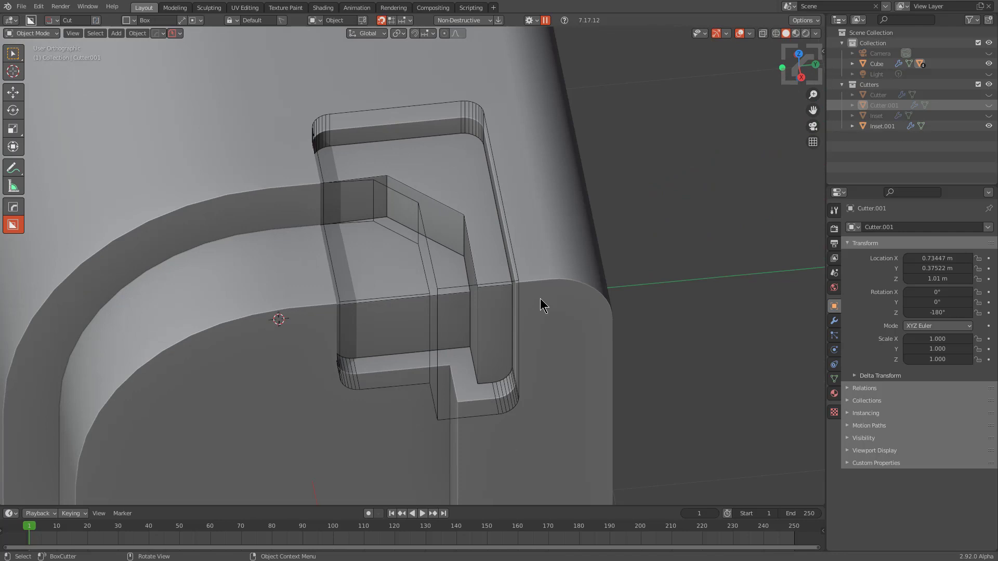
{"action": "left_click", "coordinate": [444, 292]}
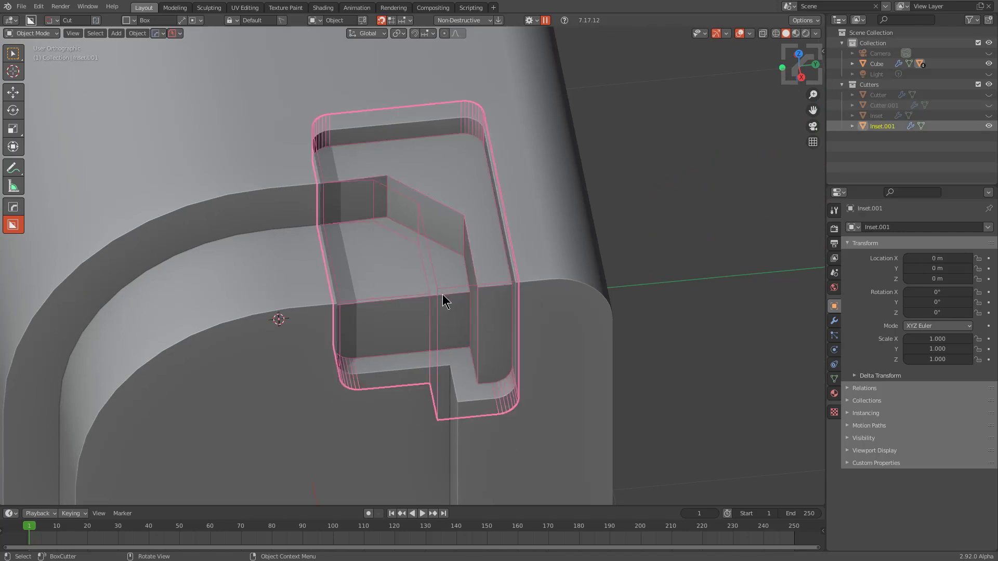
{"action": "middle_click_drag", "start_coordinate": [443, 295], "coordinate": [509, 311]}
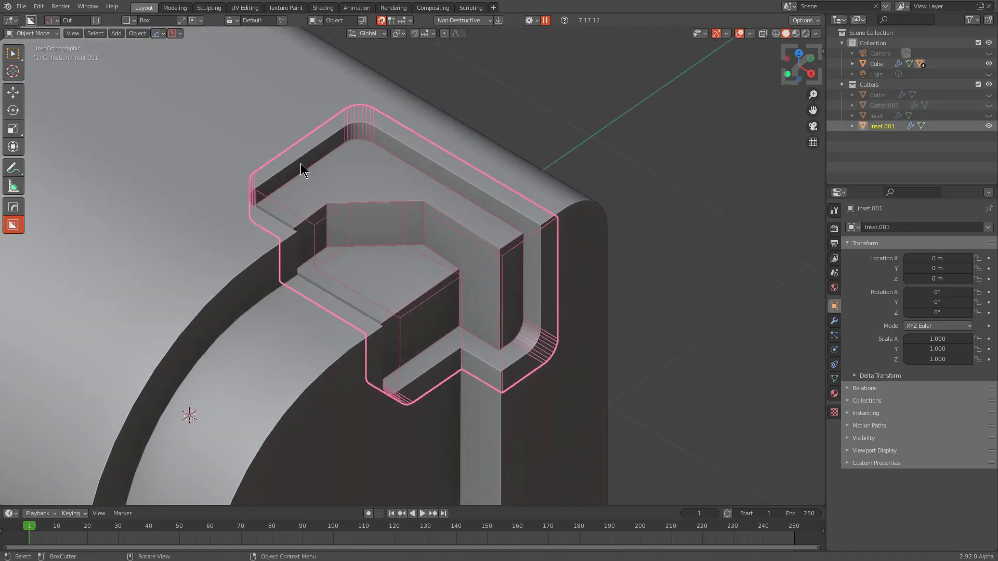
{"action": "middle_click_drag", "start_coordinate": [465, 317], "coordinate": [484, 264]}
{"action": "key", "text": "h"}
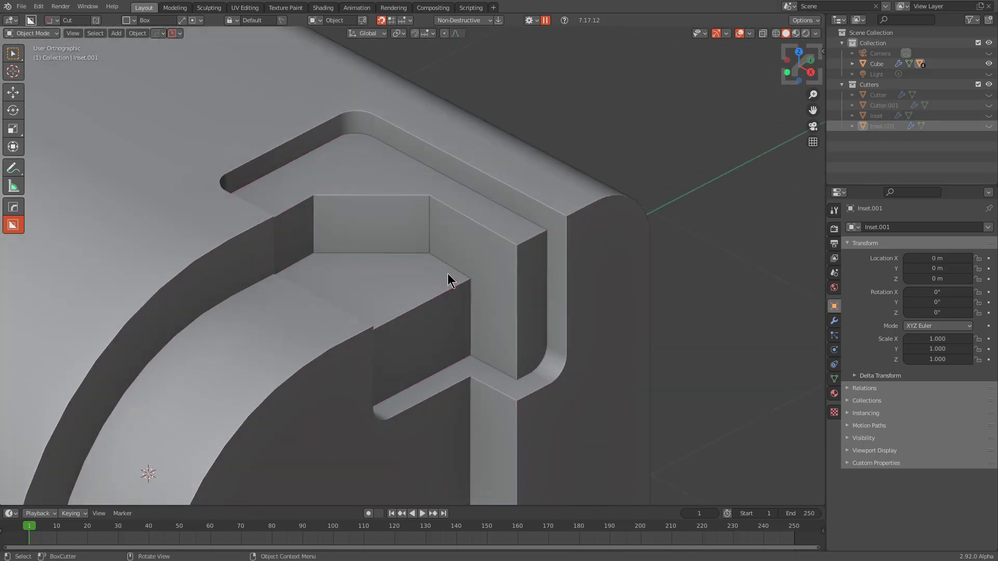
{"action": "middle_click_drag", "start_coordinate": [481, 224], "coordinate": [461, 307]}
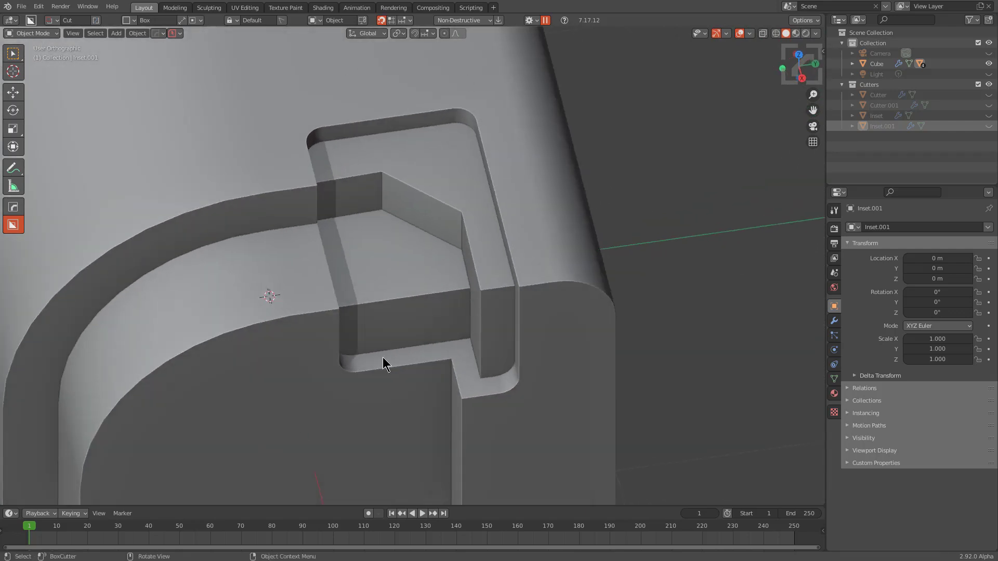